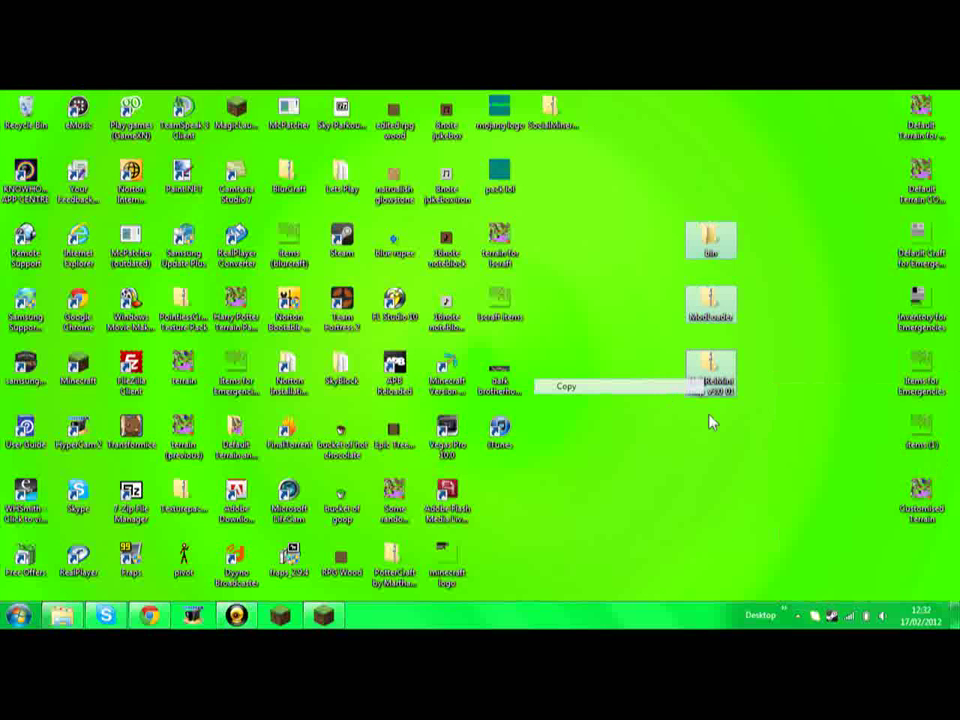
left_click(645, 436)
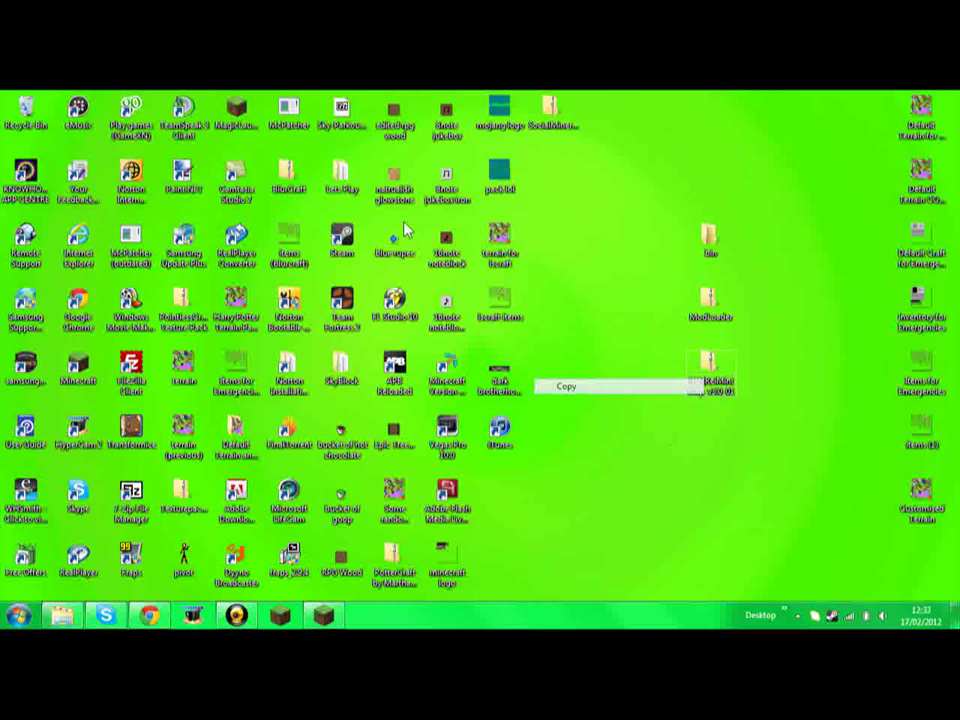
left_click_drag(625, 170, 645, 392)
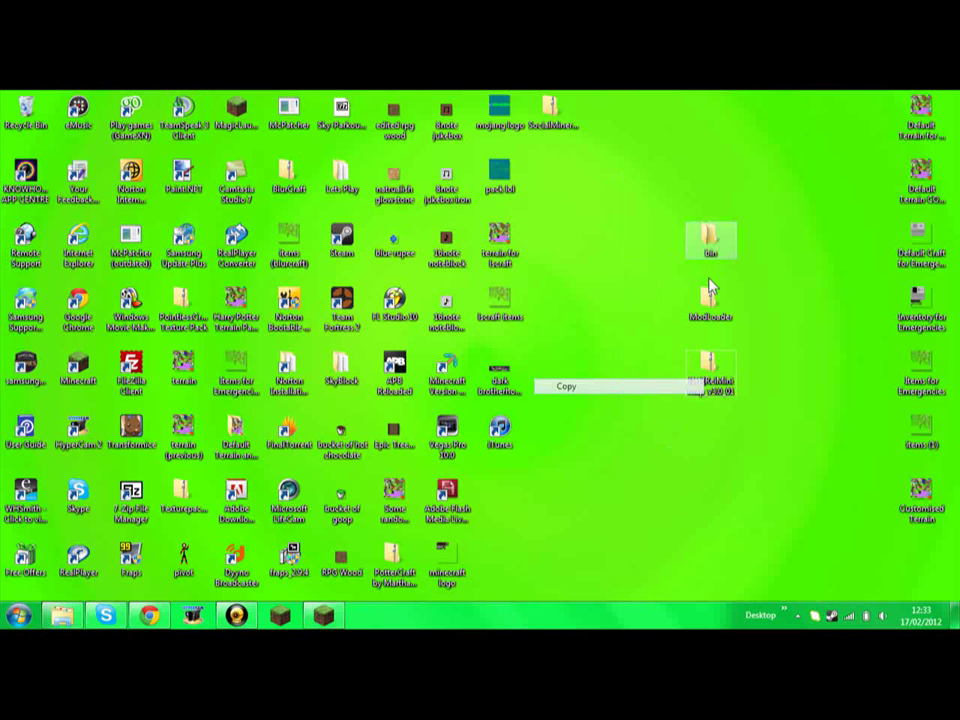
left_click_drag(647, 287, 648, 355)
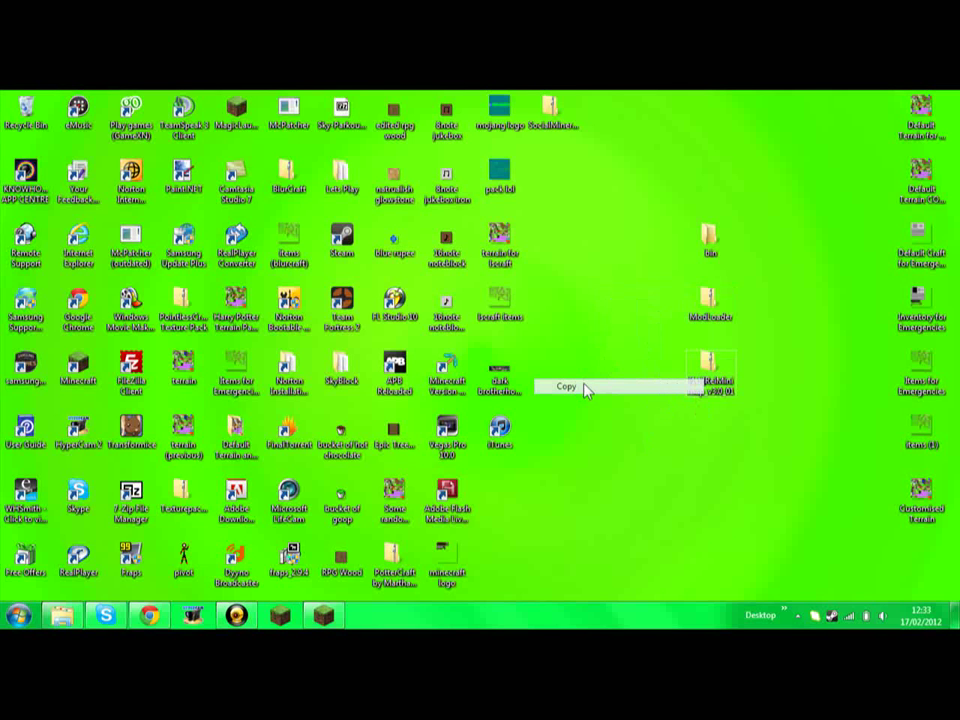
left_click_drag(562, 334, 640, 436)
left_click_drag(538, 362, 672, 407)
left_click_drag(667, 210, 643, 278)
- Open the desktop's bin folder and view the contents of its minecraft JAR file in 7-Zip
left_click(706, 247)
double_click(704, 245)
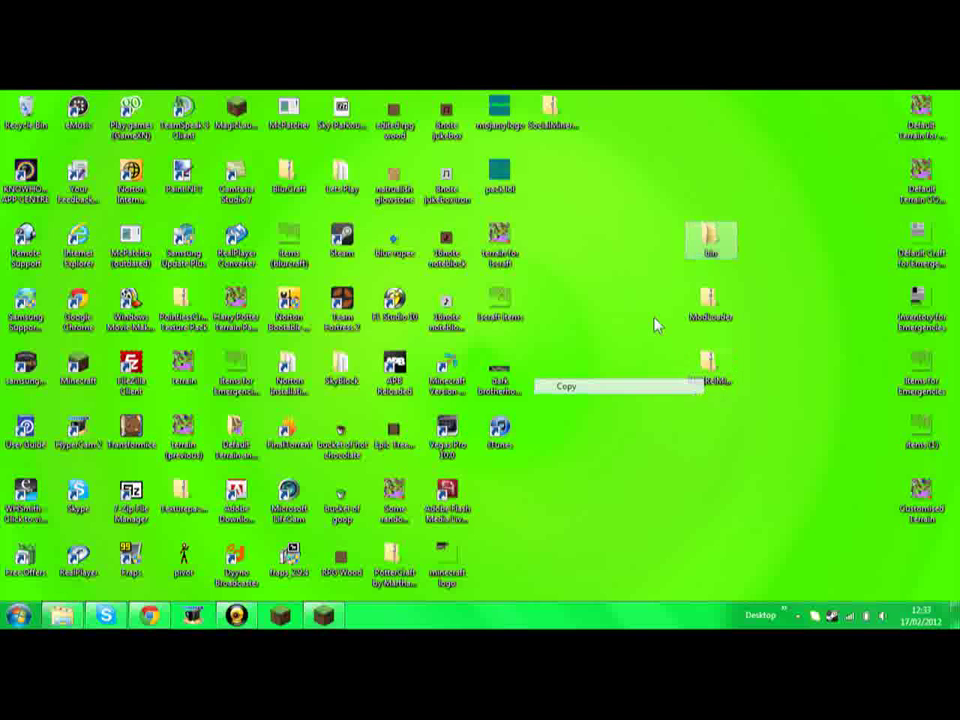
double_click(546, 322)
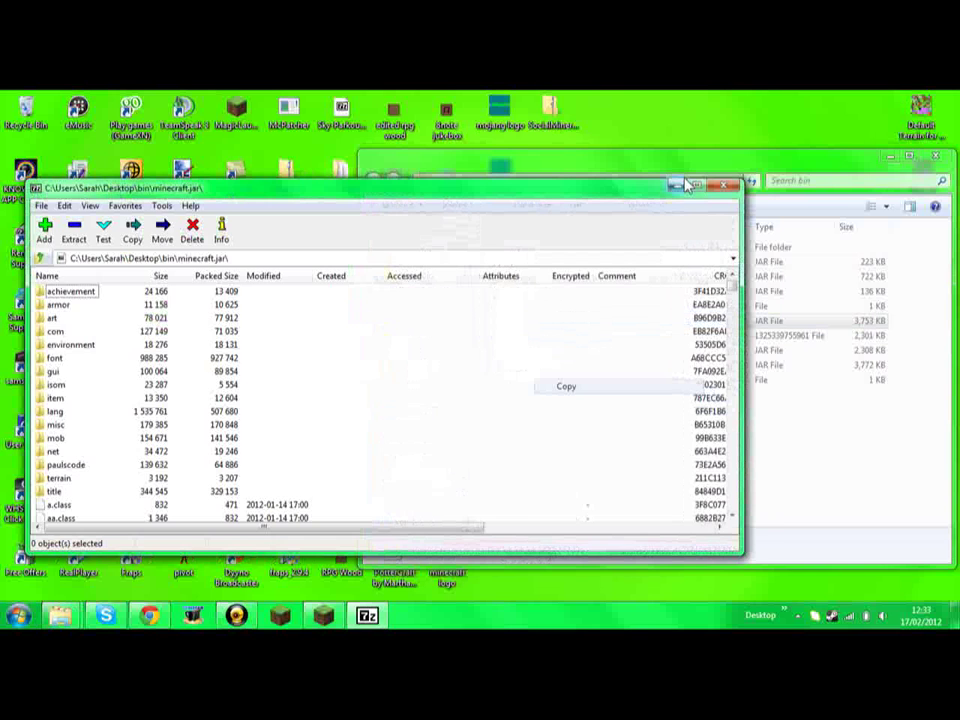
- Close the bin folder window and dock the minecraft.jar archive window to the left half of the desktop
left_click(676, 186)
right_click(599, 322)
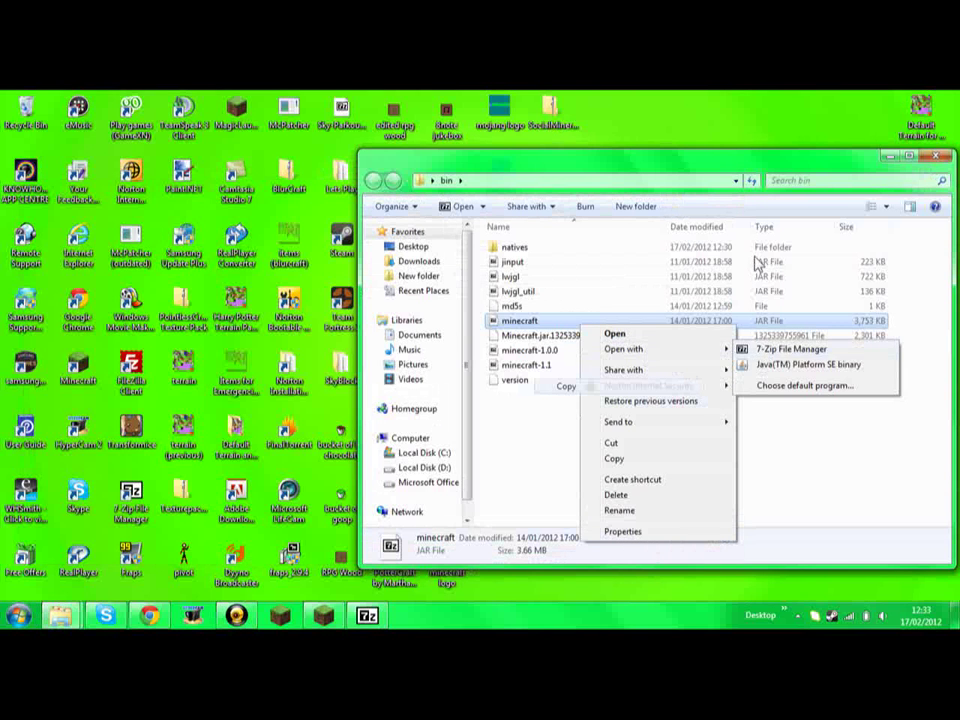
left_click(760, 160)
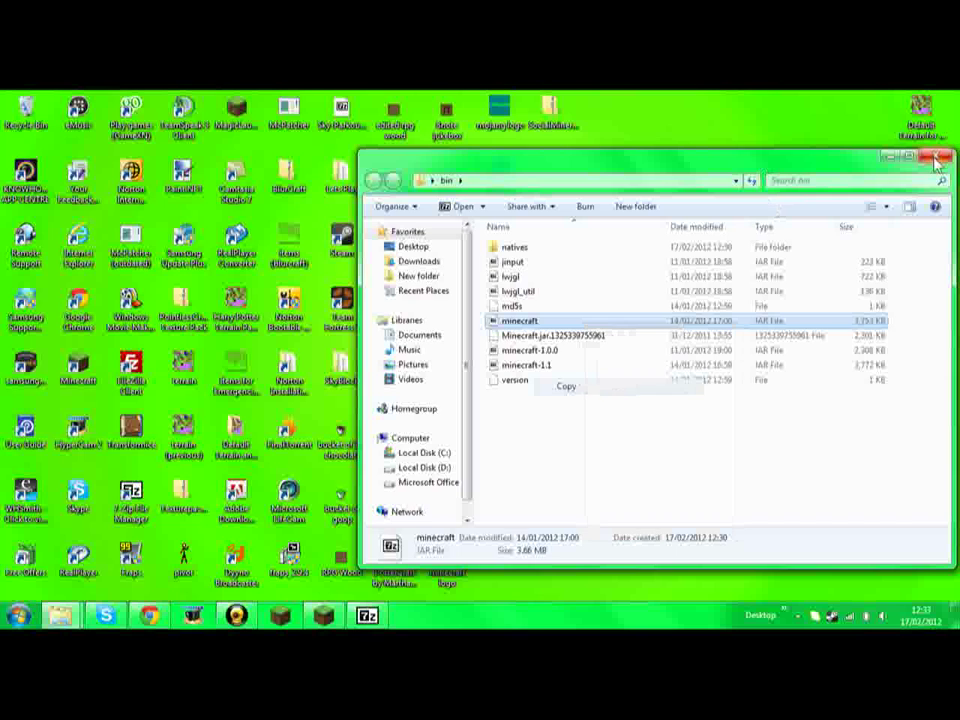
left_click(936, 157)
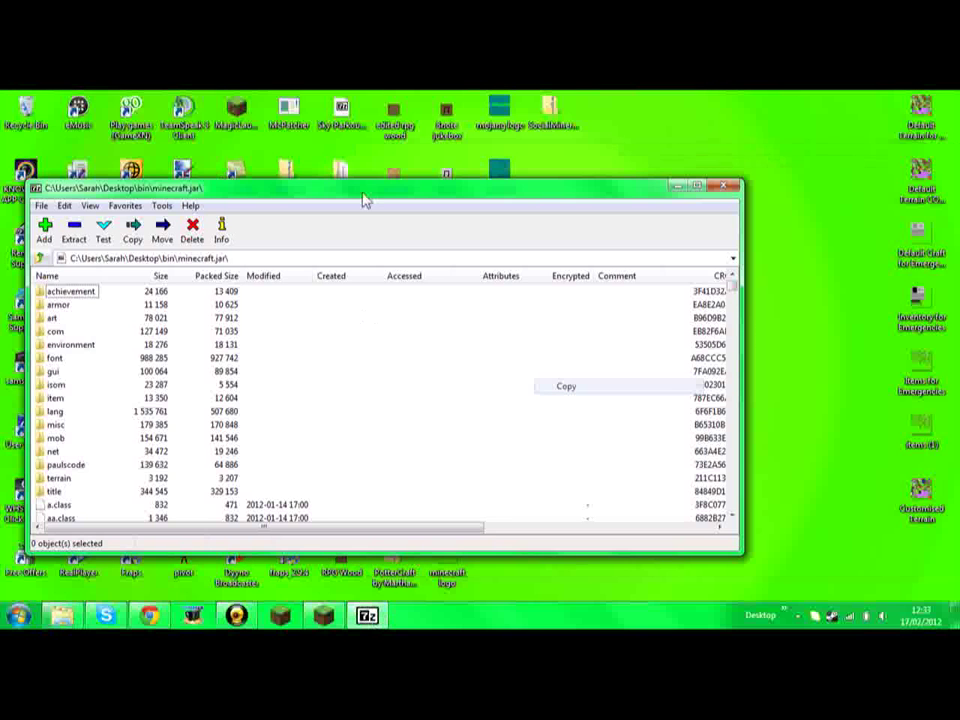
left_click_drag(364, 195, 3, 97)
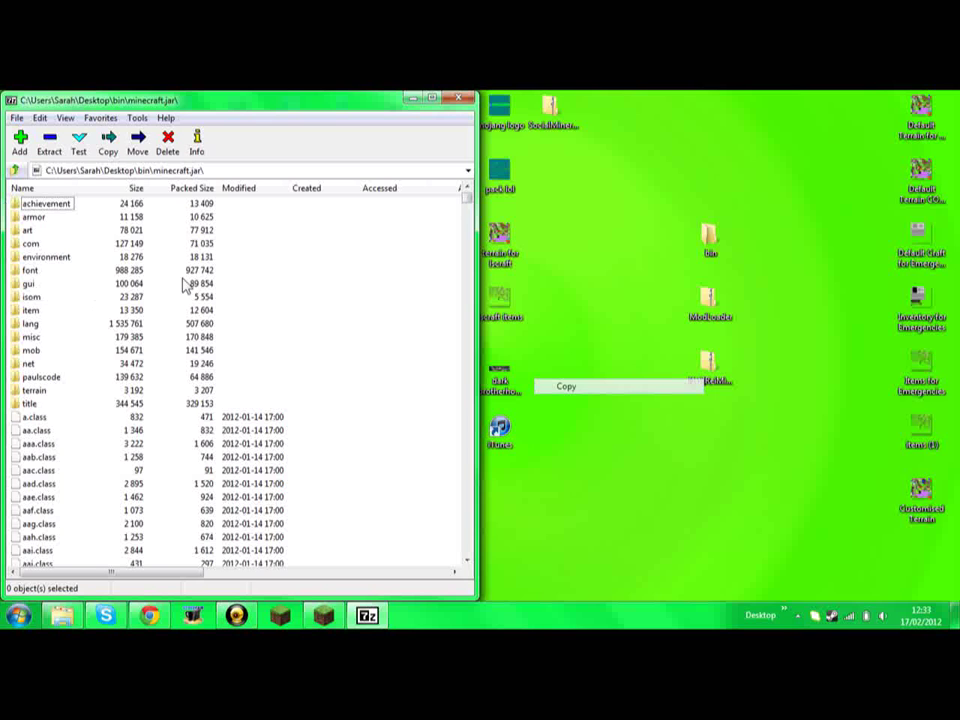
- Open the ModLoader archive with 7-Zip File Manager and dock its window beside the minecraft.jar window
double_click(707, 300)
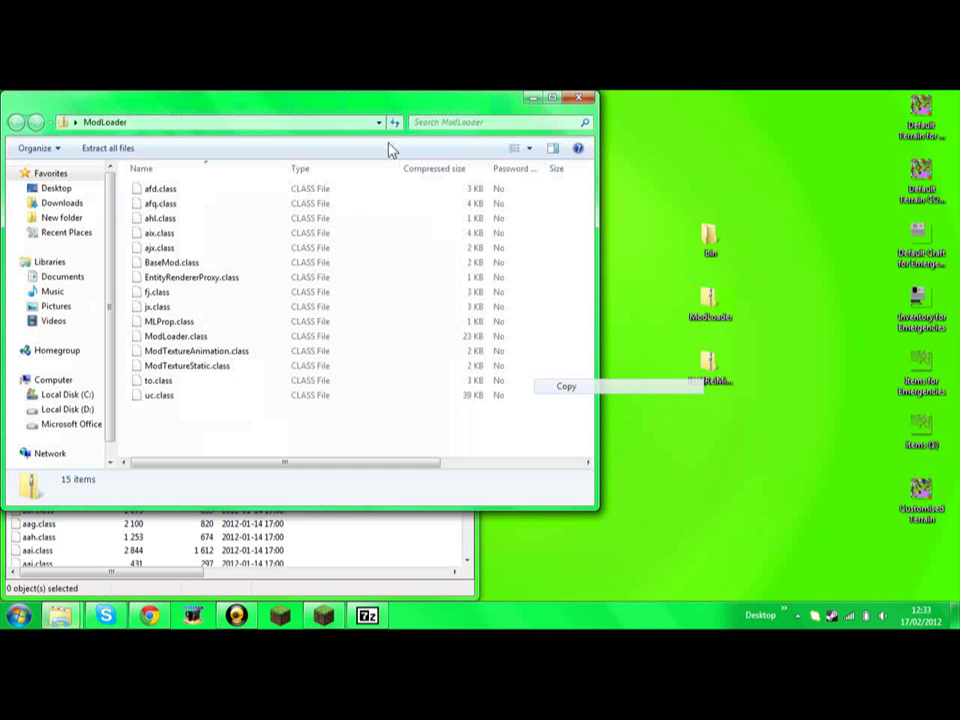
left_click(578, 98)
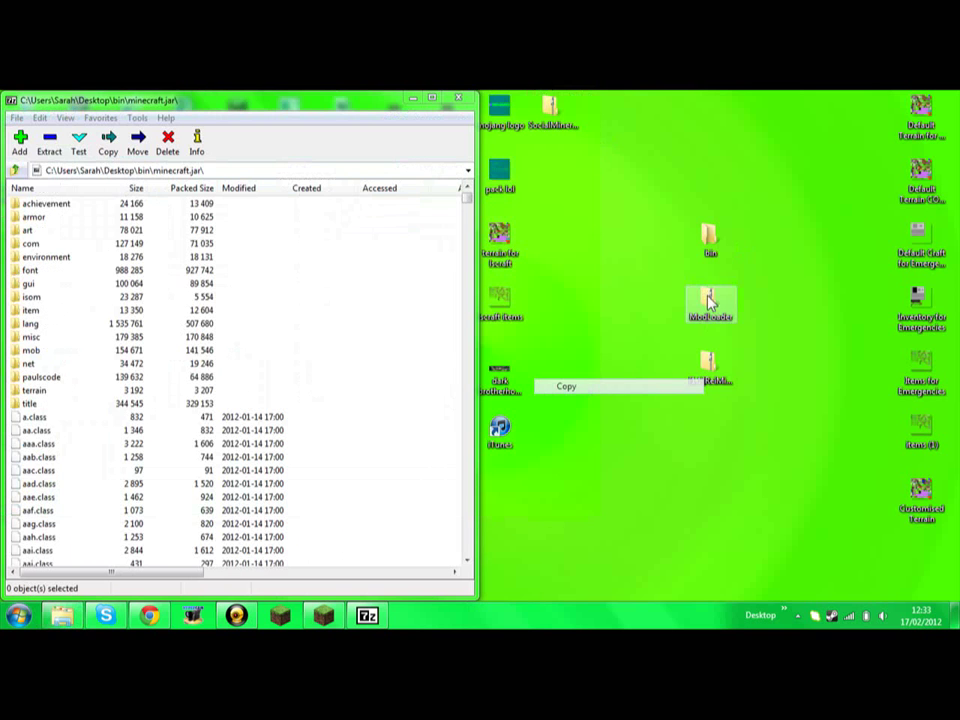
right_click(724, 309)
mouse_move(722, 360)
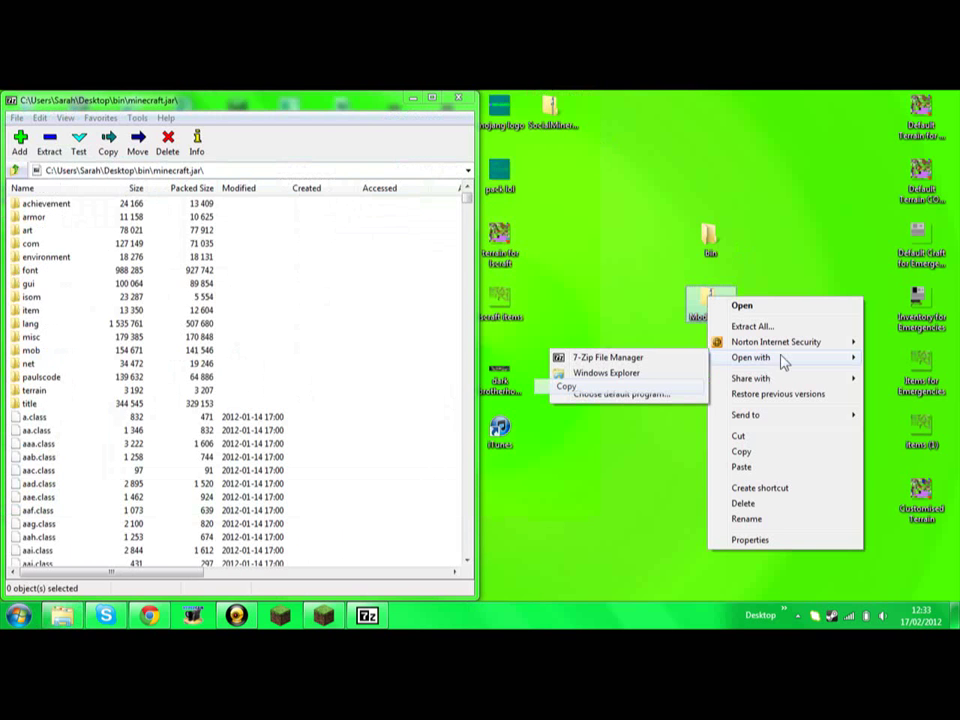
left_click(654, 364)
left_click_drag(413, 197, 958, 95)
- Copy all the ModLoader class files into the minecraft.jar archive and close the ModLoader archive
left_click_drag(565, 200, 533, 257)
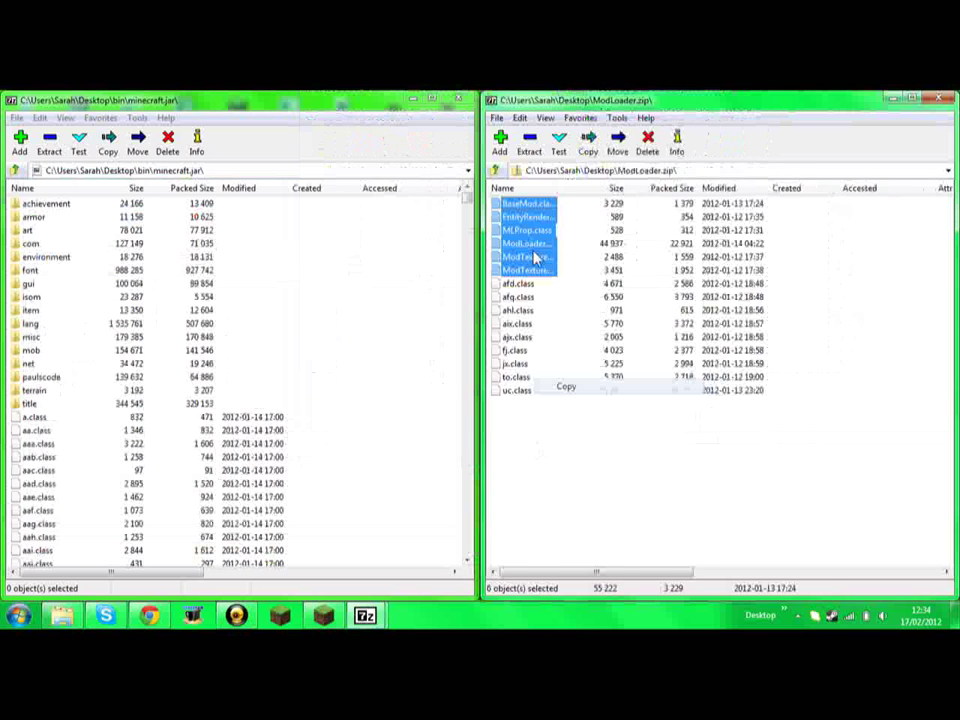
left_click_drag(489, 429, 493, 339)
left_click_drag(548, 425, 520, 200)
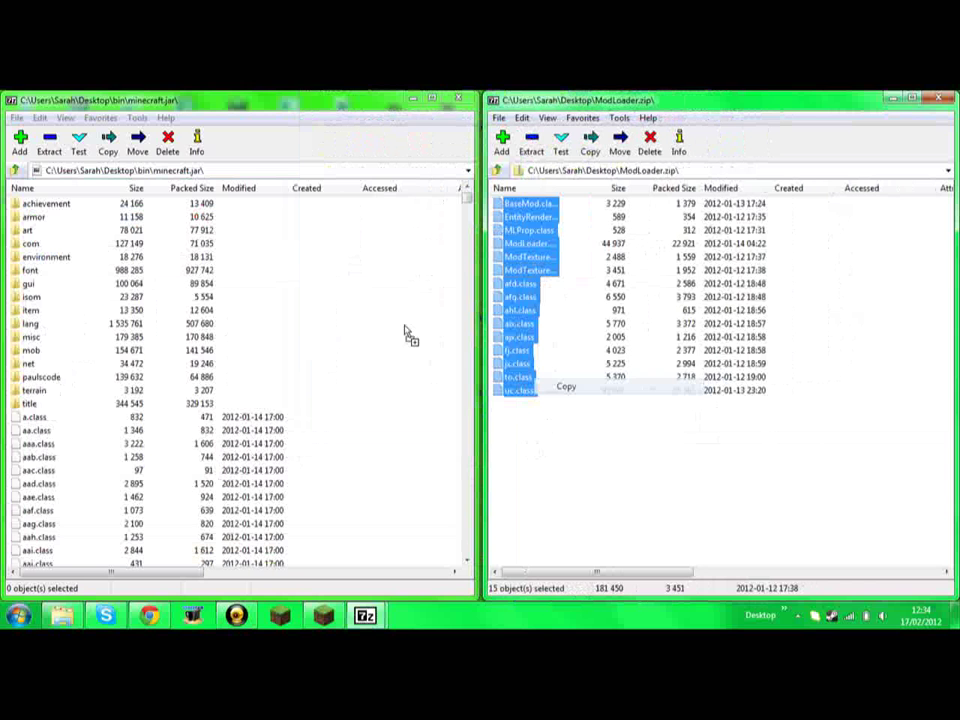
left_click_drag(322, 349, 322, 349)
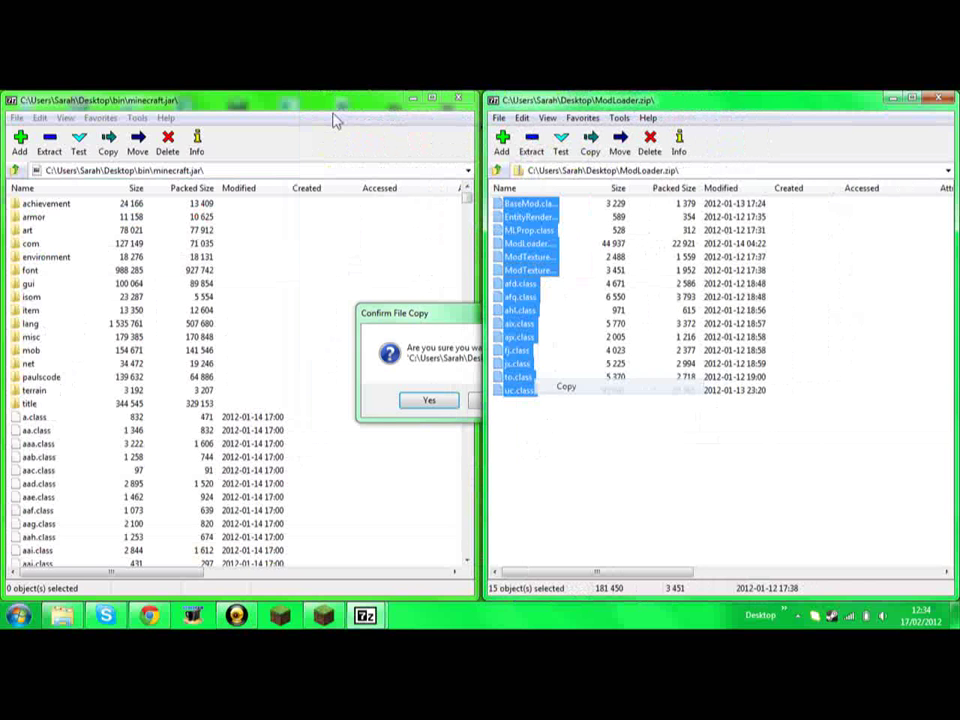
left_click(430, 400)
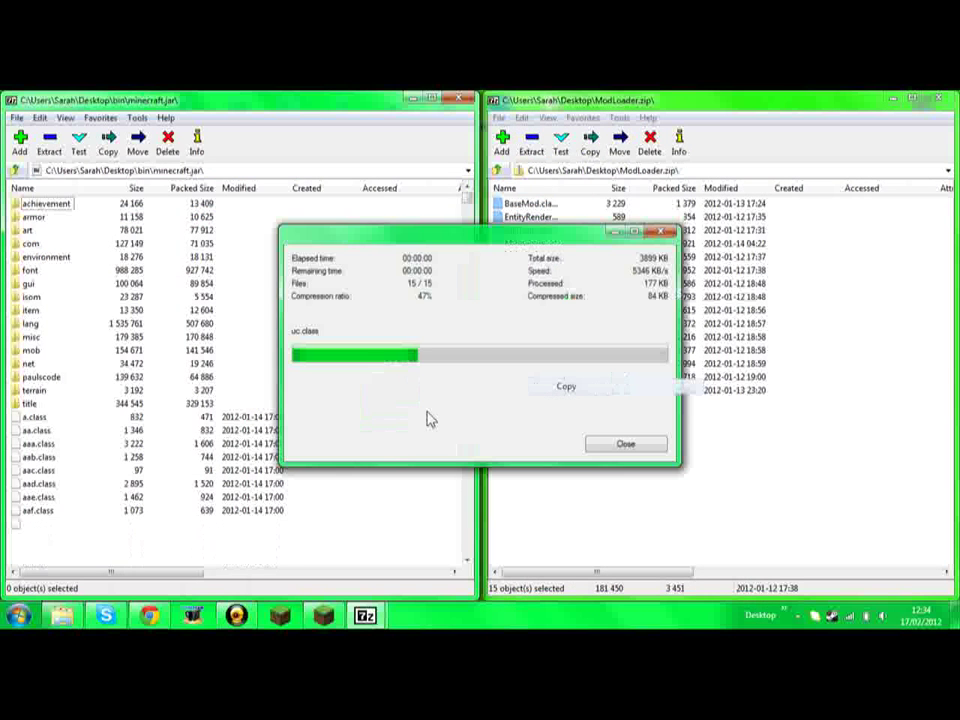
left_click(942, 98)
key("alt+F4")
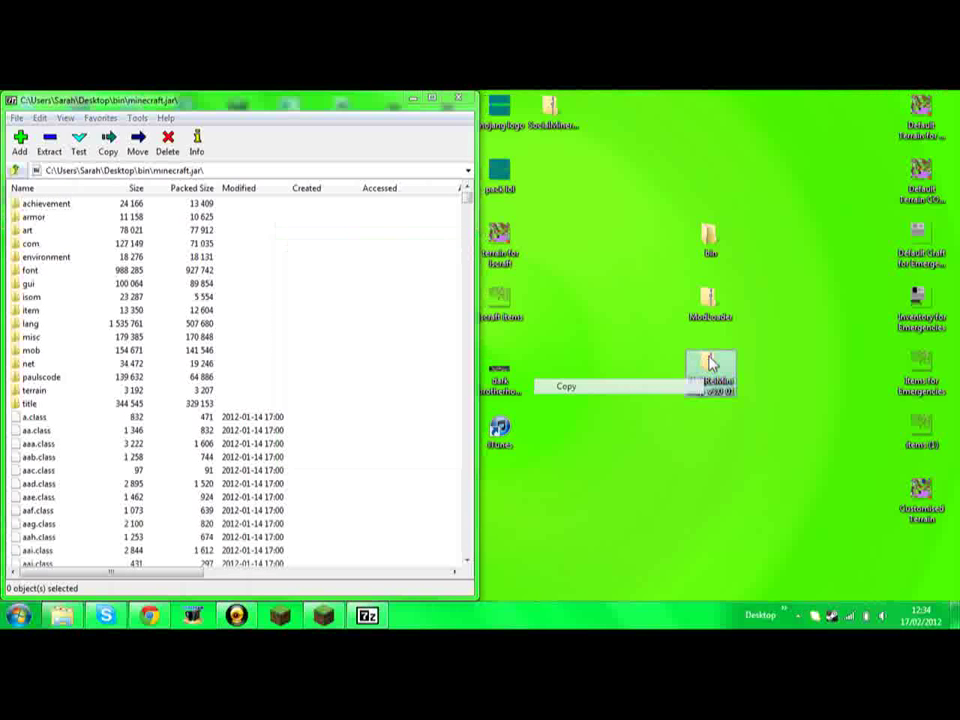
- Open the [1.1]ReiMinimap_v3.0_01 archive with 7-Zip File Manager and dock it beside the minecraft.jar window
right_click(708, 365)
mouse_move(770, 170)
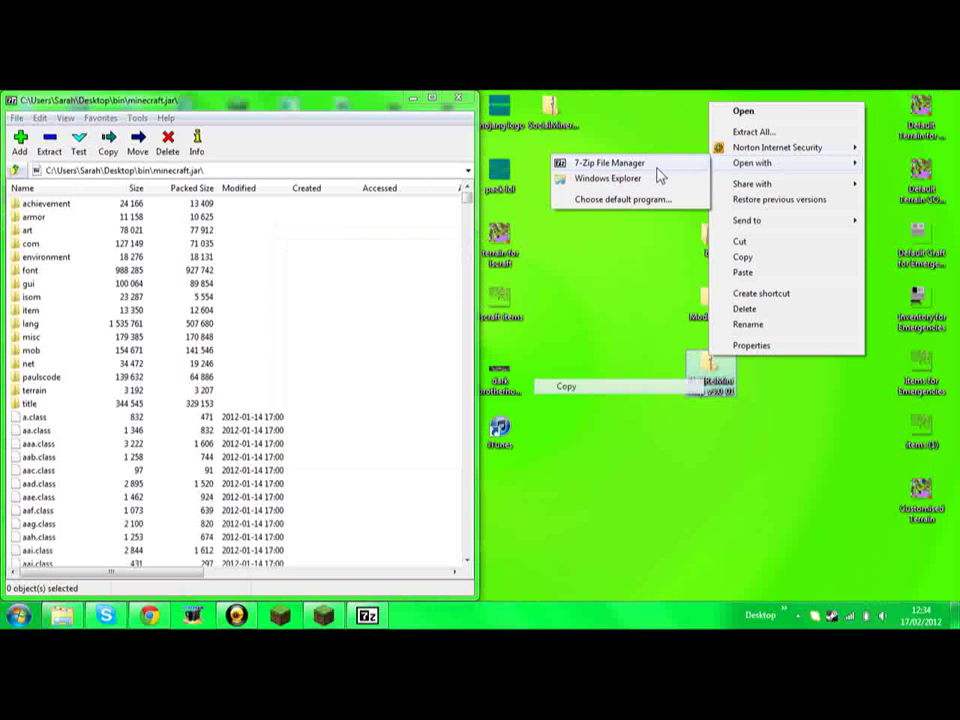
left_click(657, 166)
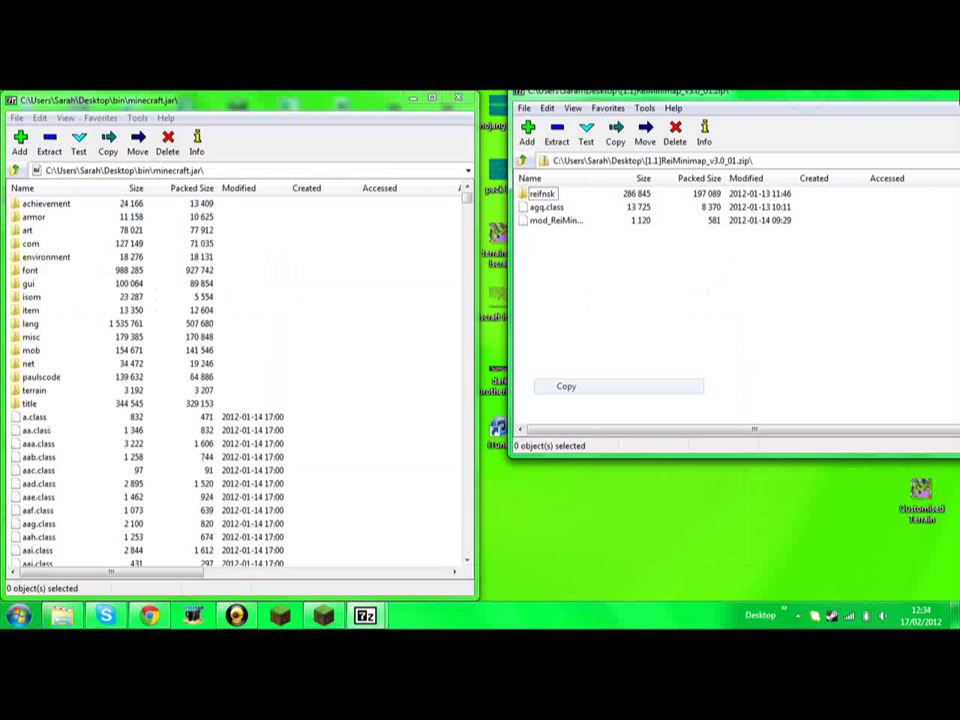
left_click_drag(820, 96, 958, 100)
- Copy the reifnsk folder and both class files from the ReiMinimap archive into minecraft.jar, and close the archive windows
left_click_drag(549, 275, 255, 313)
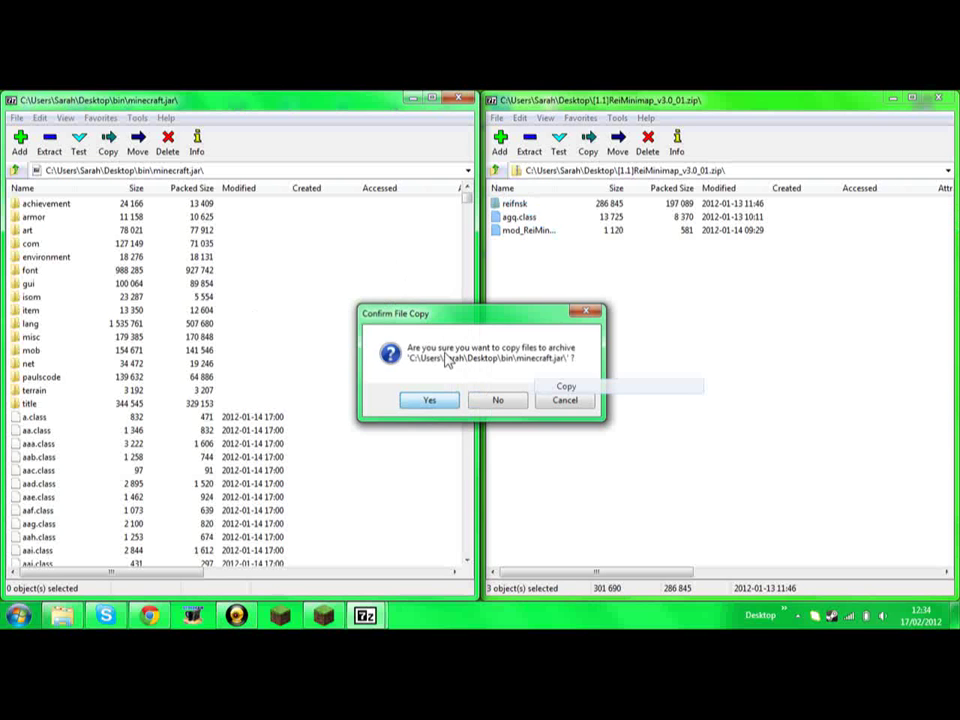
left_click(430, 399)
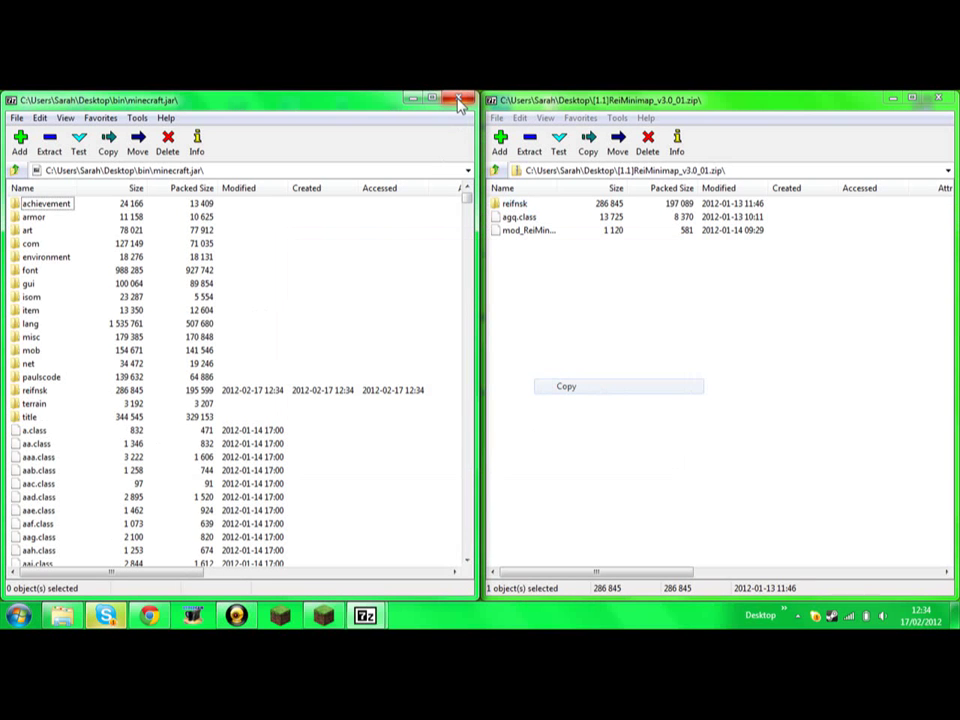
left_click(736, 110)
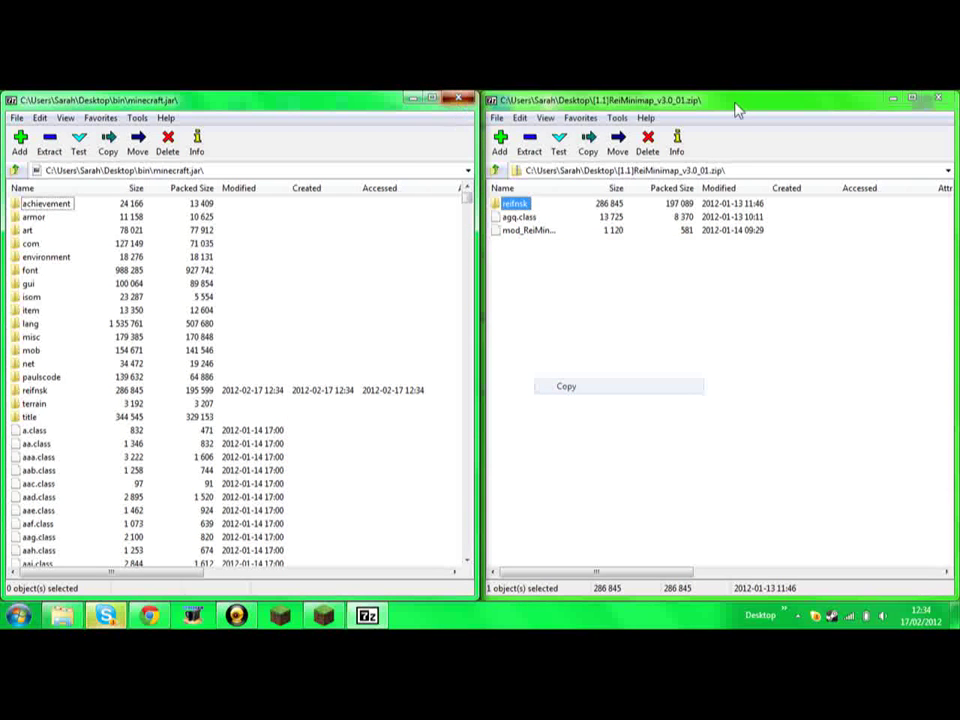
left_click(946, 100)
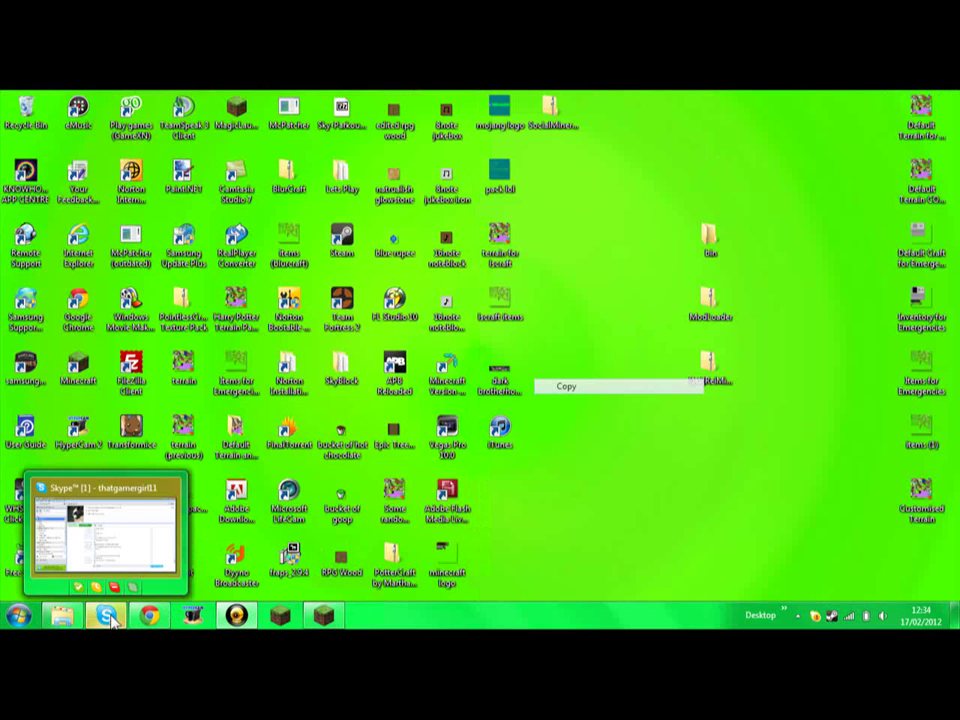
- Check the new chat messages in Skype and minimise its window
left_click(110, 618)
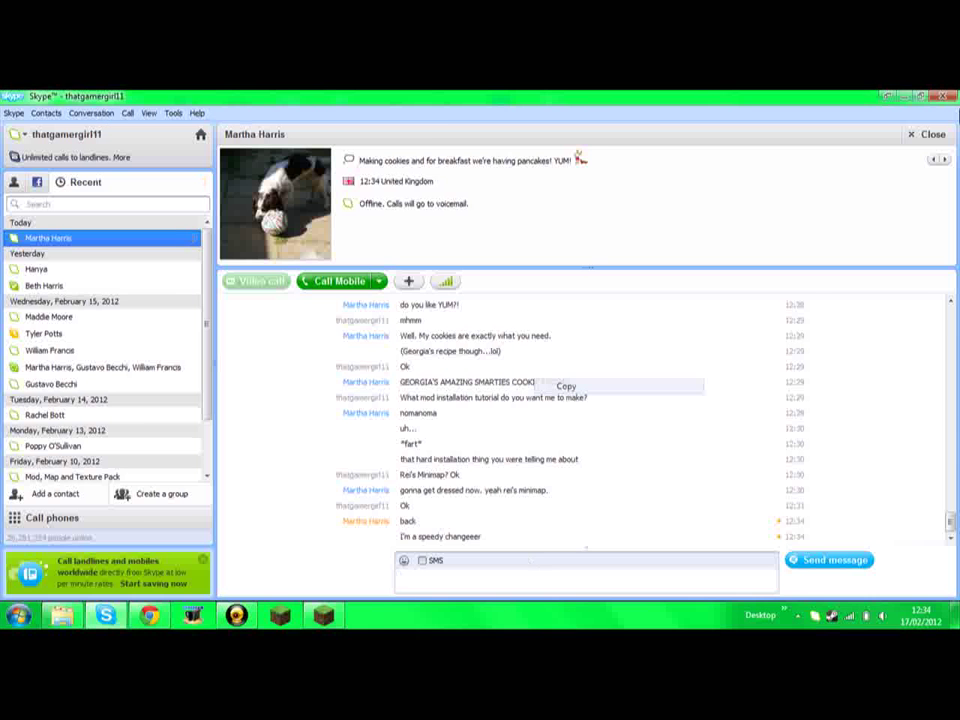
left_click(910, 97)
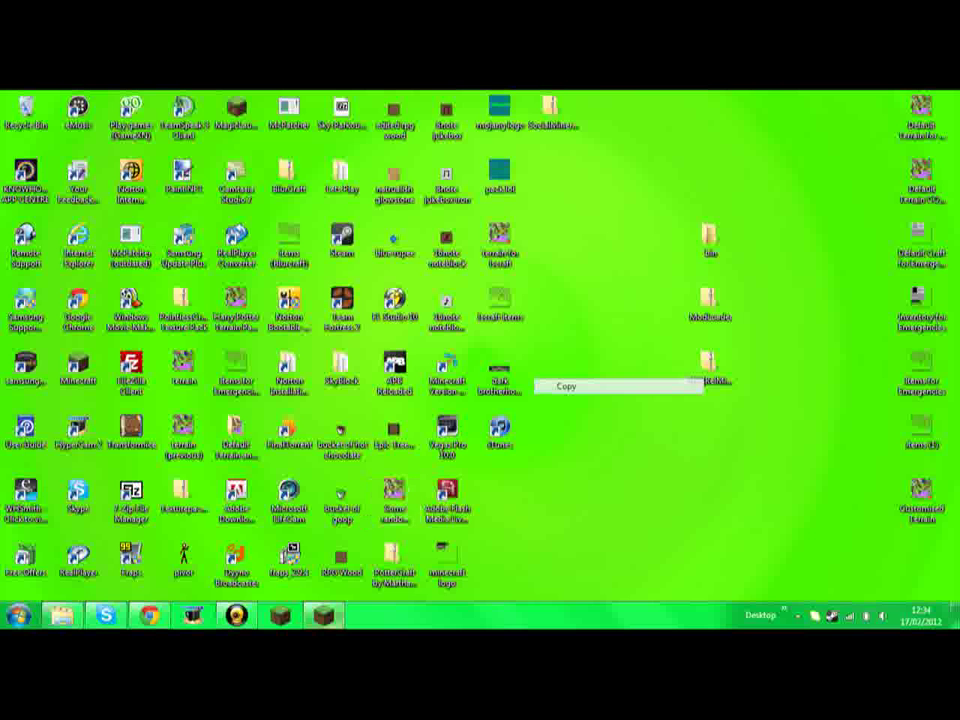
- Switch to Minecraft, leave the multiplayer server list and load the single-player world Freebuild
left_click(332, 610)
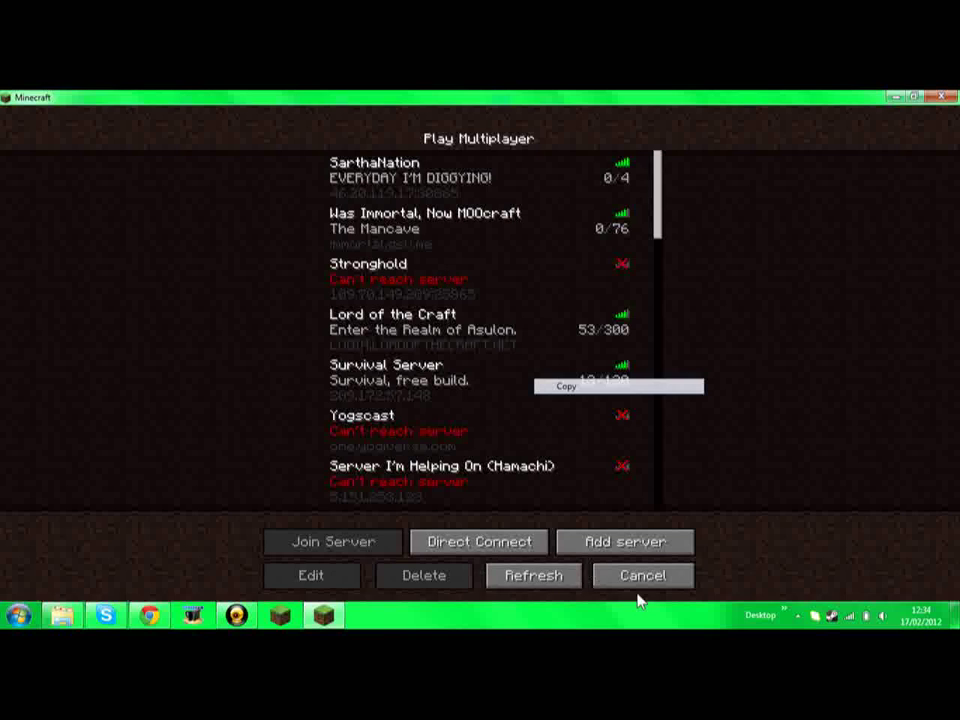
left_click(640, 580)
left_click(482, 310)
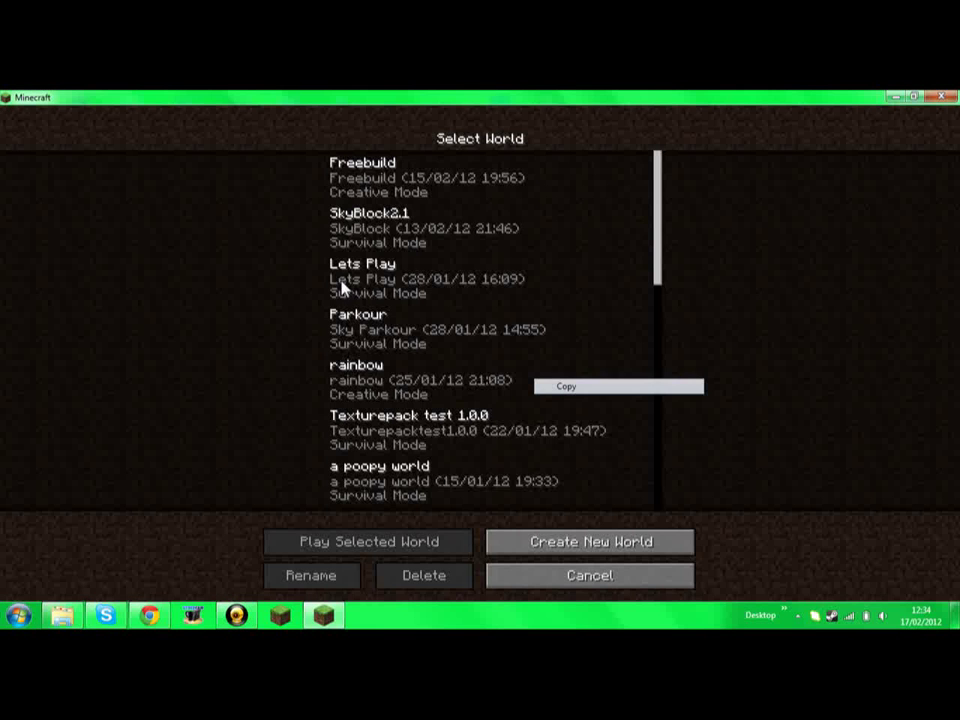
left_click(386, 178)
left_click(365, 543)
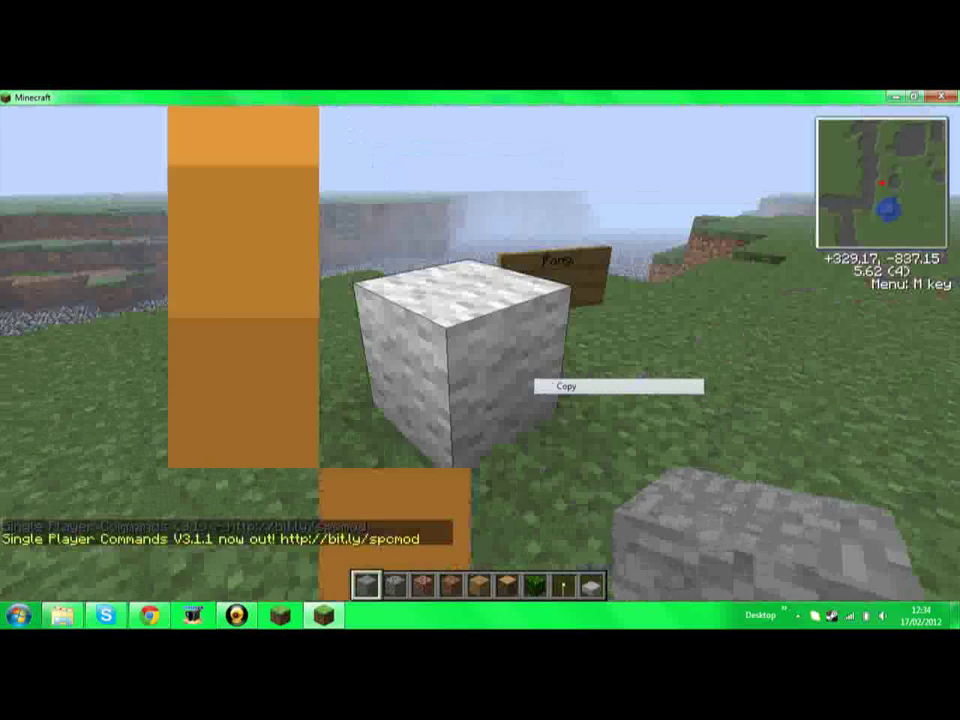
- Empty all the hotbar slots through the creative item selection and return to the game
scroll(389, 475, "down", 2)
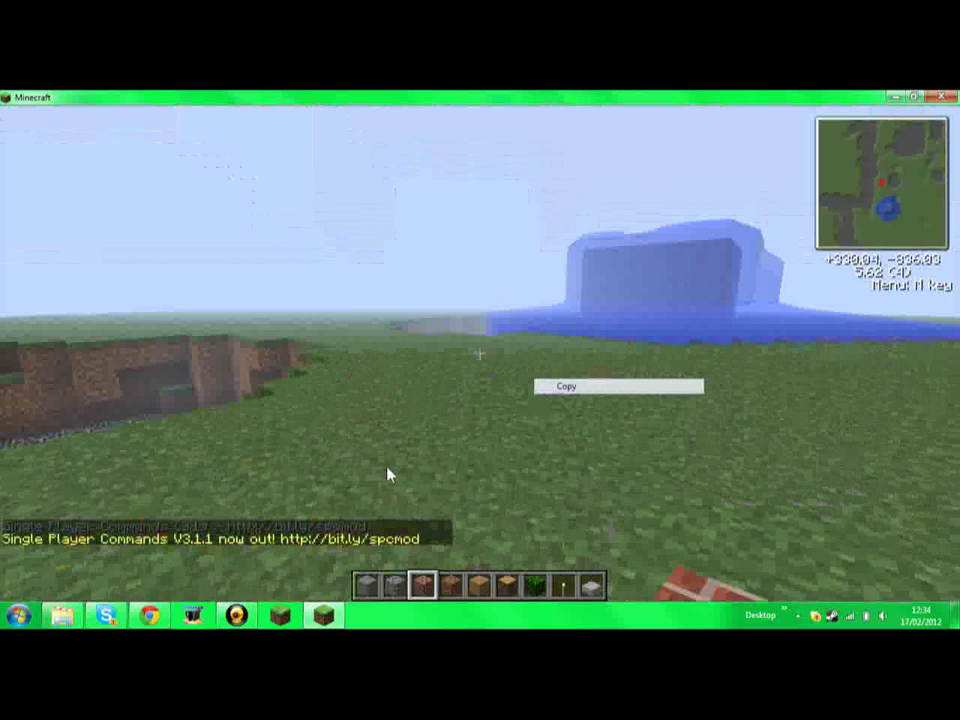
key("e")
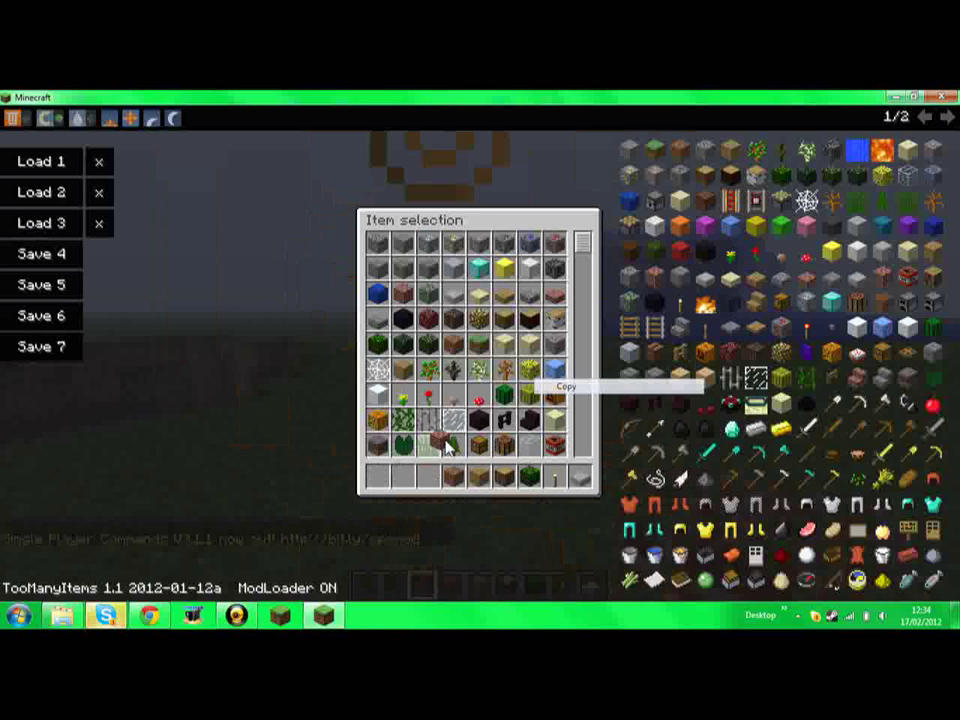
left_click(446, 441)
left_click(454, 477)
left_click(459, 430)
left_click(480, 477)
left_click(482, 446)
left_click(504, 477)
left_click(505, 446)
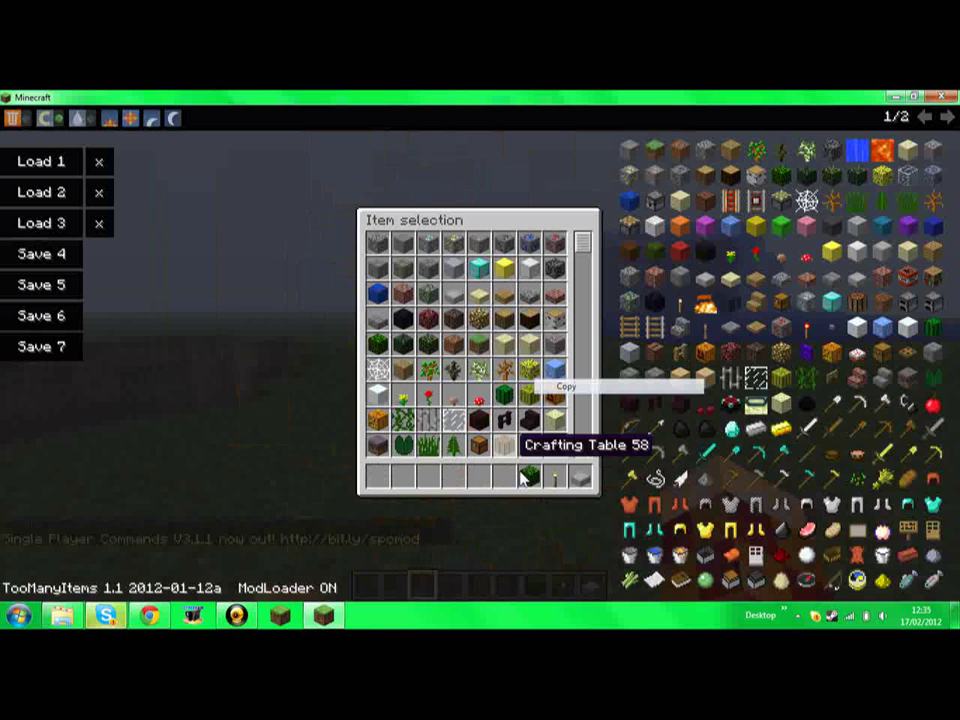
left_click(528, 477)
left_click(554, 477)
left_click(580, 477)
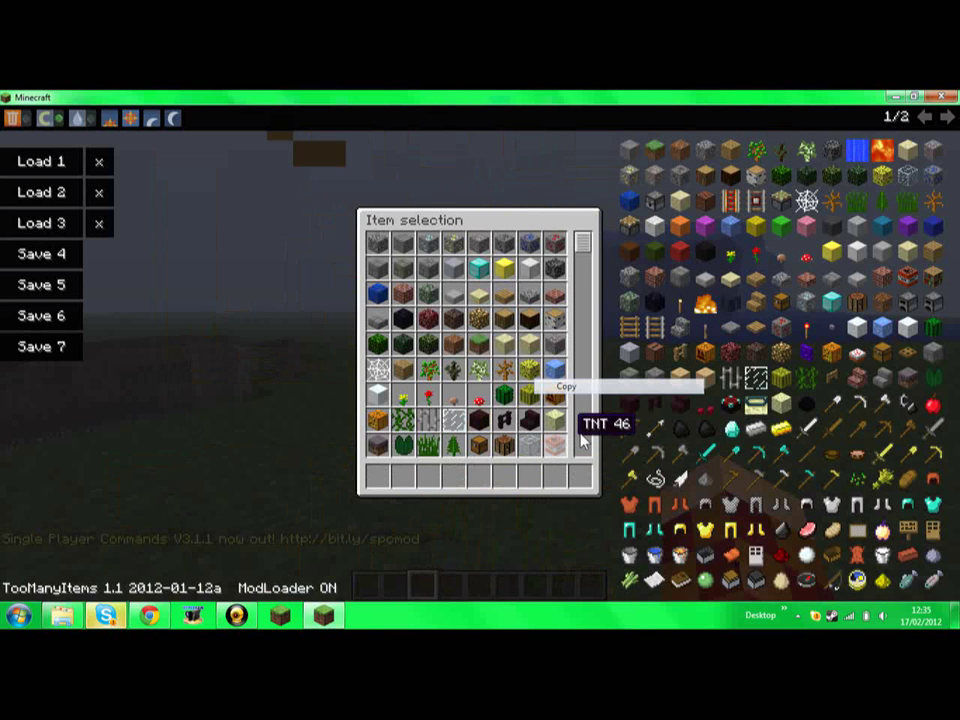
key("e")
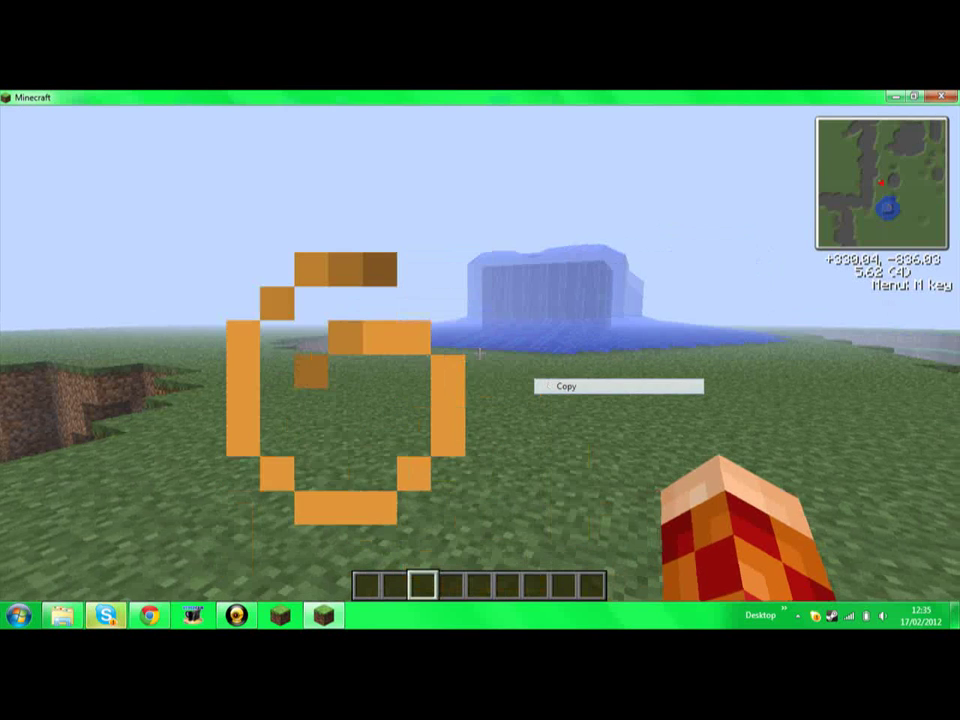
key("e")
key("e")
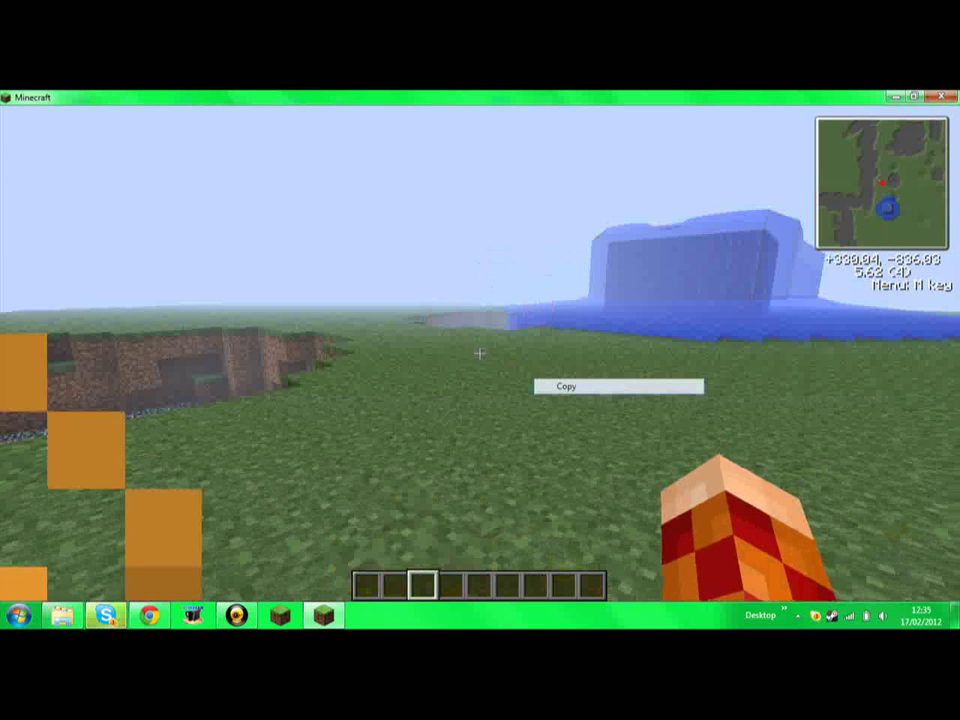
- Open the Rei's Minimap menu and switch the minimap and Death Point off and back on
key("m")
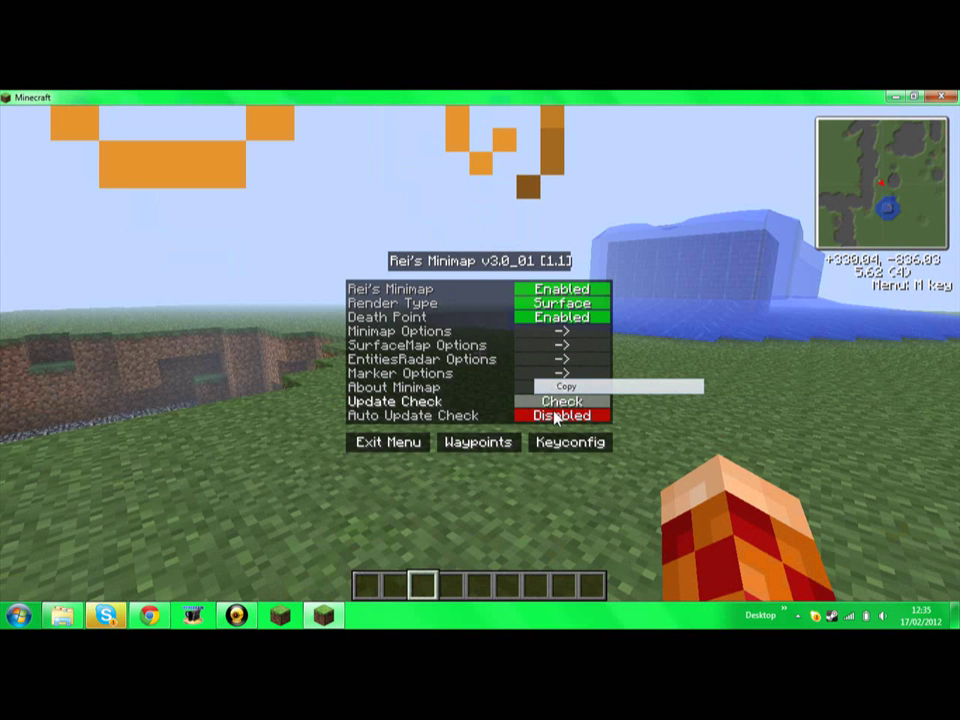
left_click(554, 288)
left_click(547, 291)
left_click(552, 318)
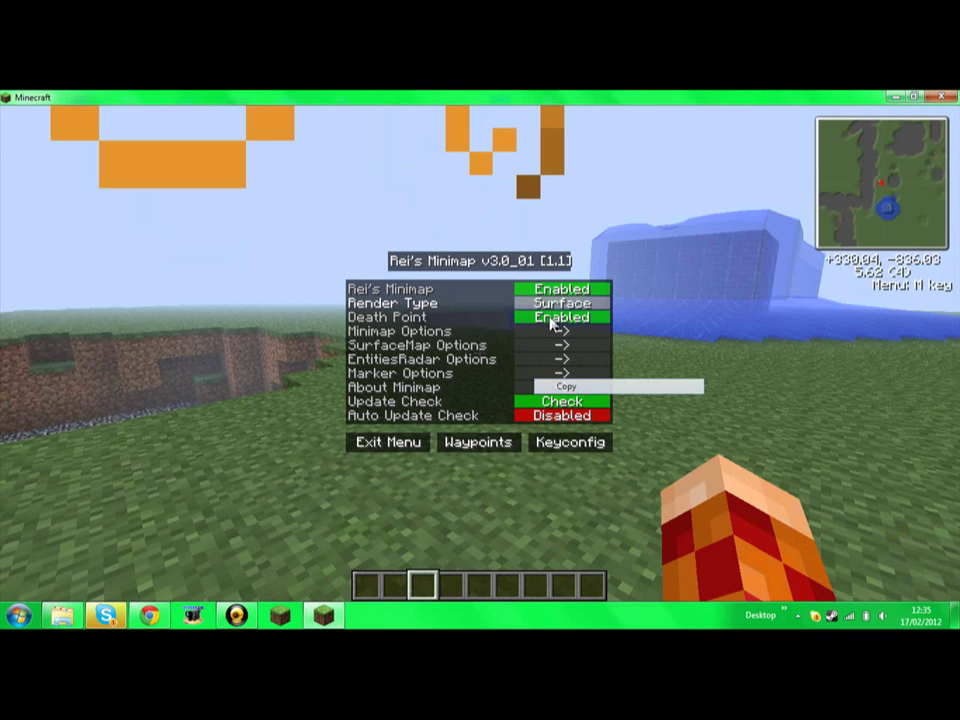
left_click(557, 320)
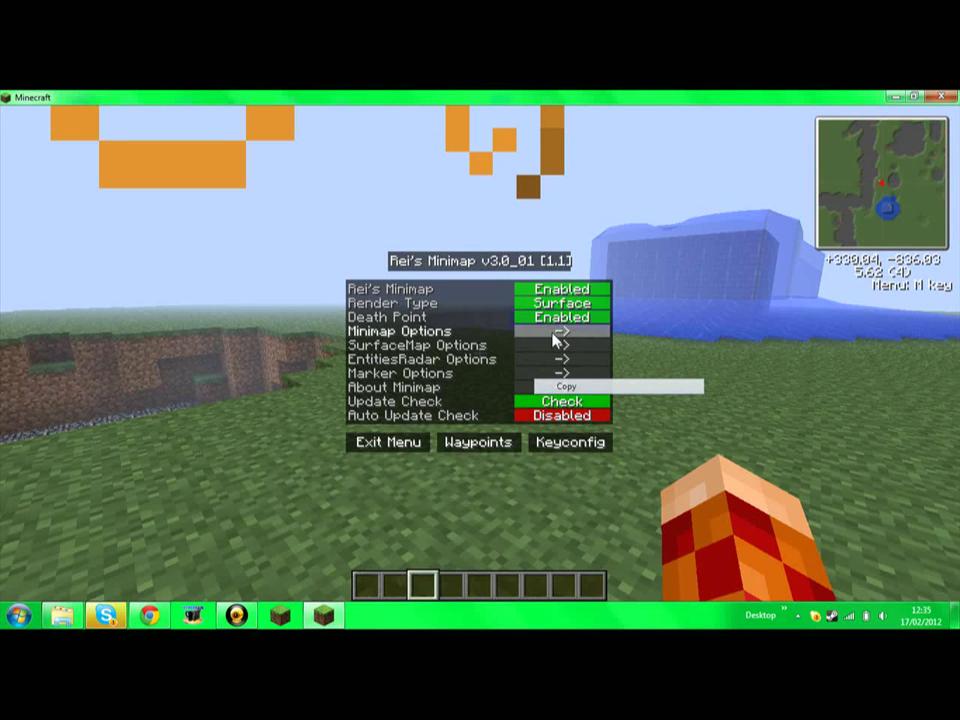
- Open the Minimap Options, preview the Round map shape and the Zan Minimap texture, and restore Square and Rei Minimap
left_click(557, 333)
left_click(556, 240)
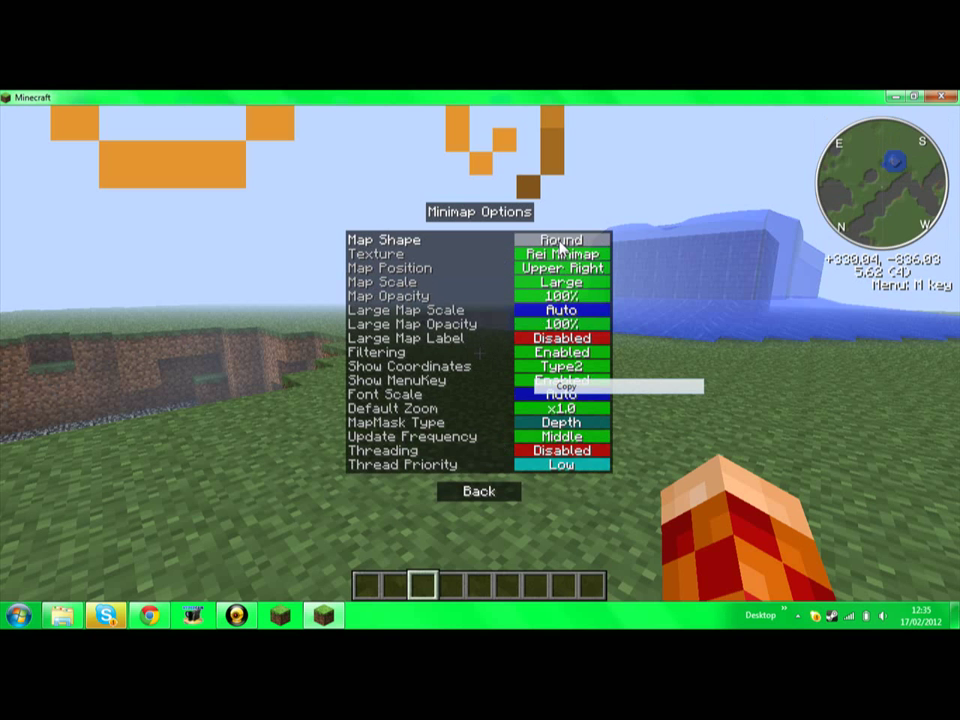
left_click(556, 240)
left_click(565, 254)
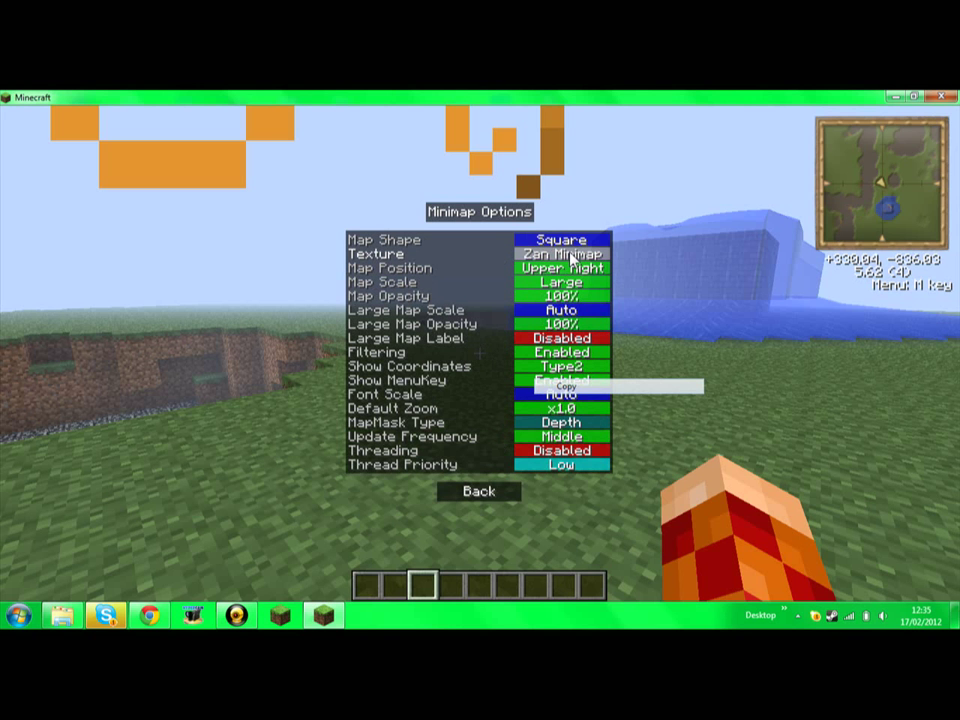
left_click(565, 254)
- Preview the Zan Minimap texture on the Round map, and return to the Rei Minimap texture with the Square shape
left_click(566, 240)
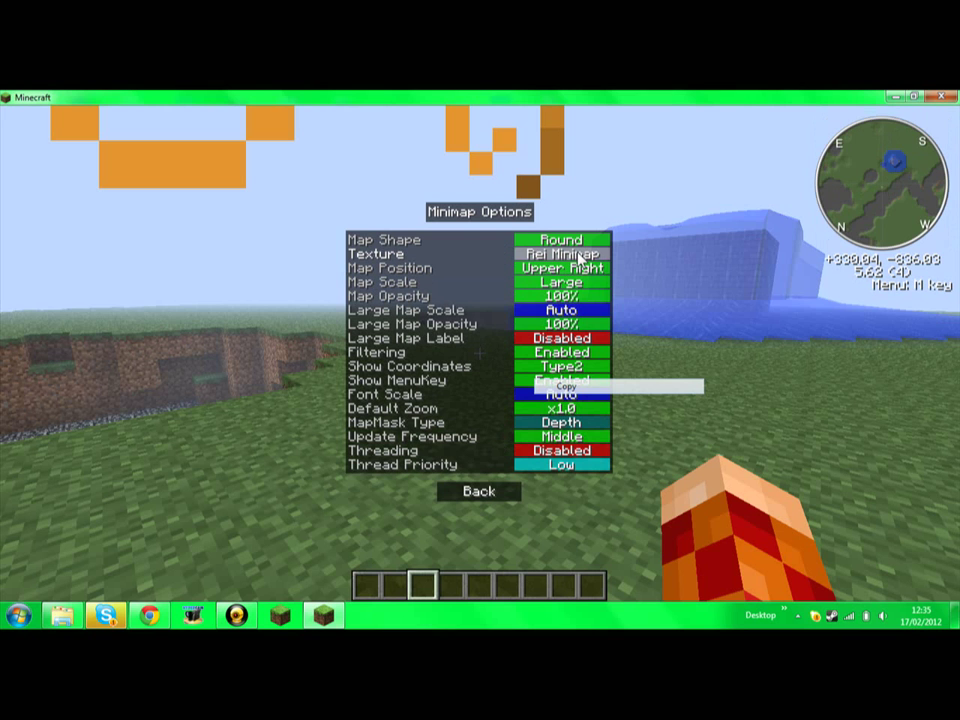
left_click(578, 255)
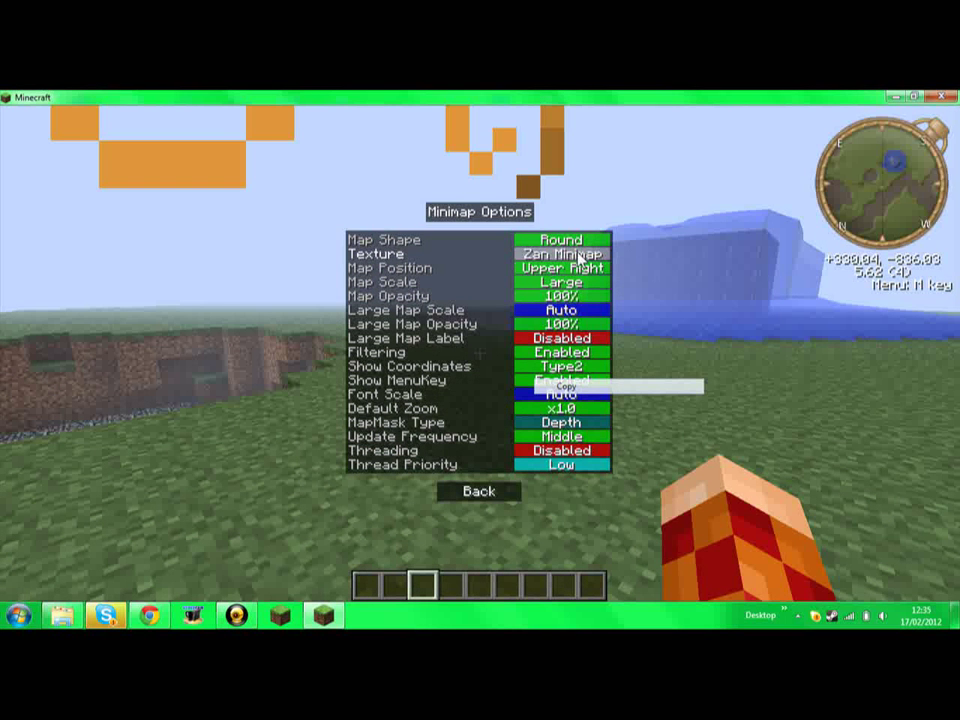
left_click(578, 255)
left_click(574, 240)
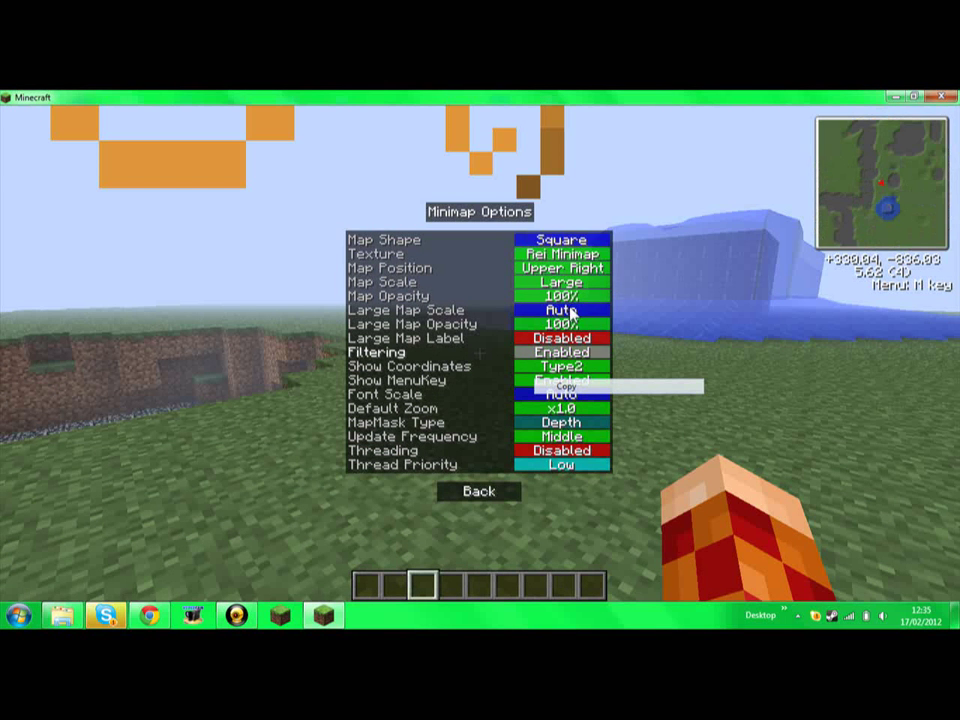
- Cycle Map Scale through its sizes, including Auto, Small and Large, and set it to Larger
left_click(563, 284)
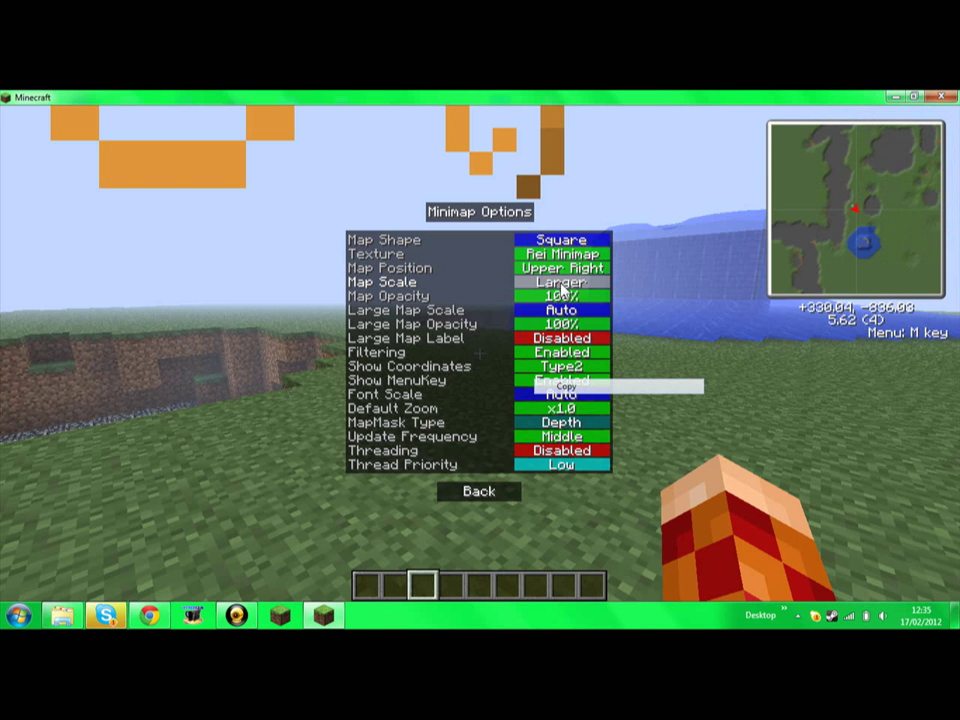
left_click(563, 285)
left_click(563, 286)
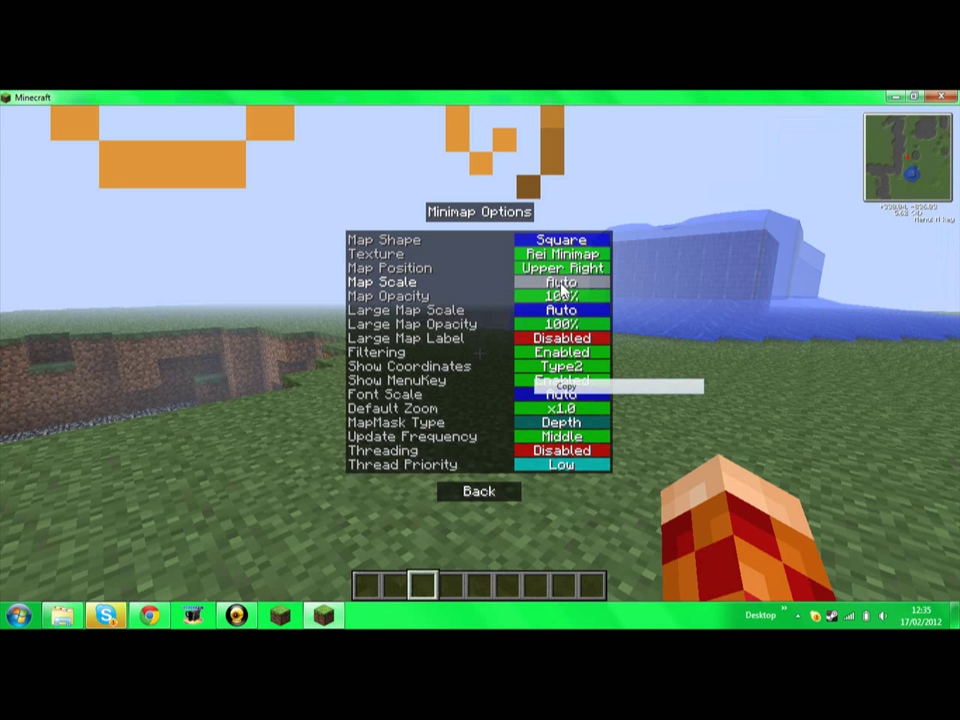
left_click(563, 286)
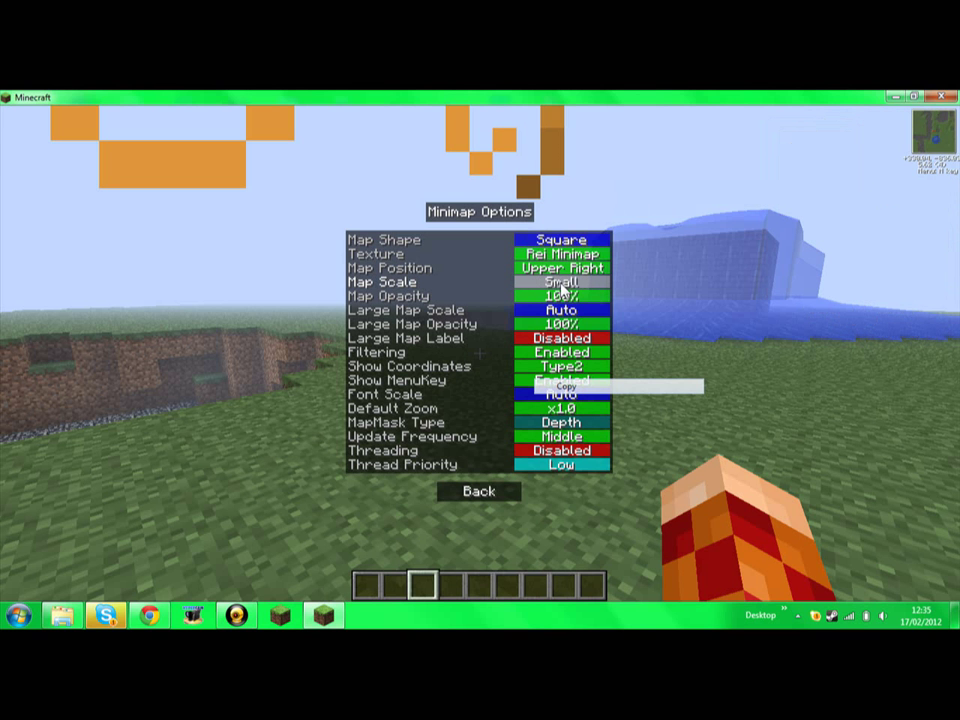
left_click(563, 286)
left_click(563, 286)
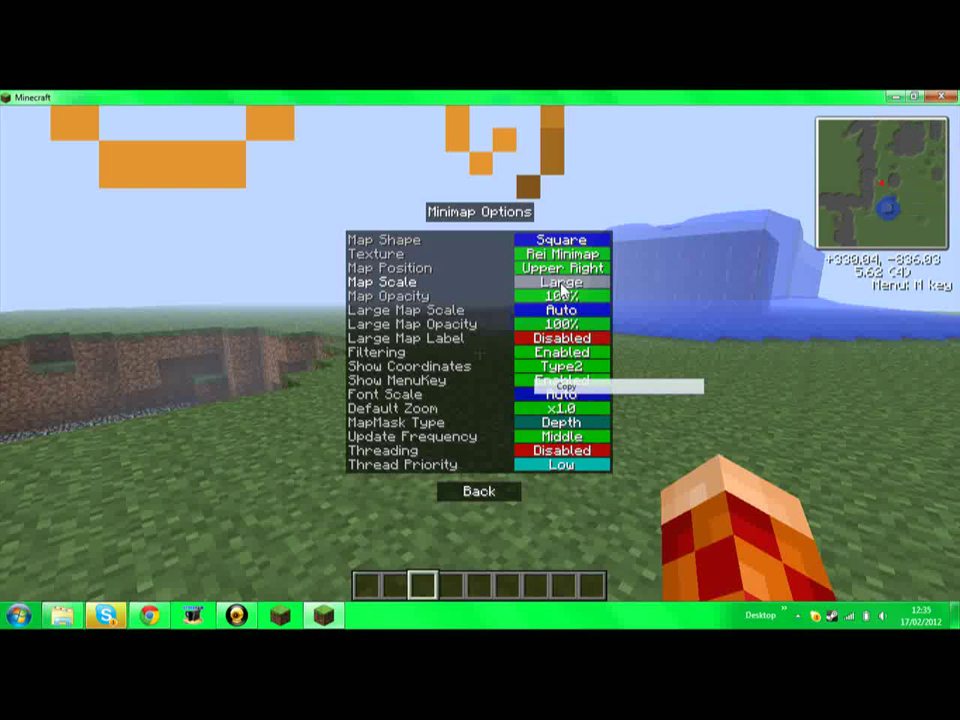
left_click(563, 286)
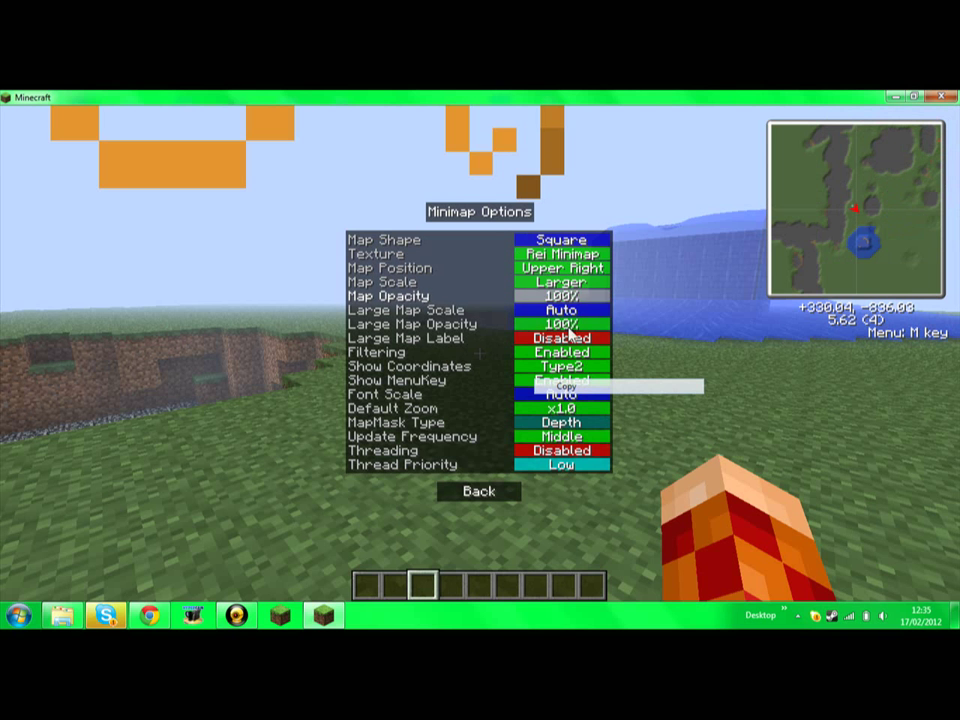
- Cycle Map Position through Lower Right and the remaining corners back to Upper Right
left_click(570, 270)
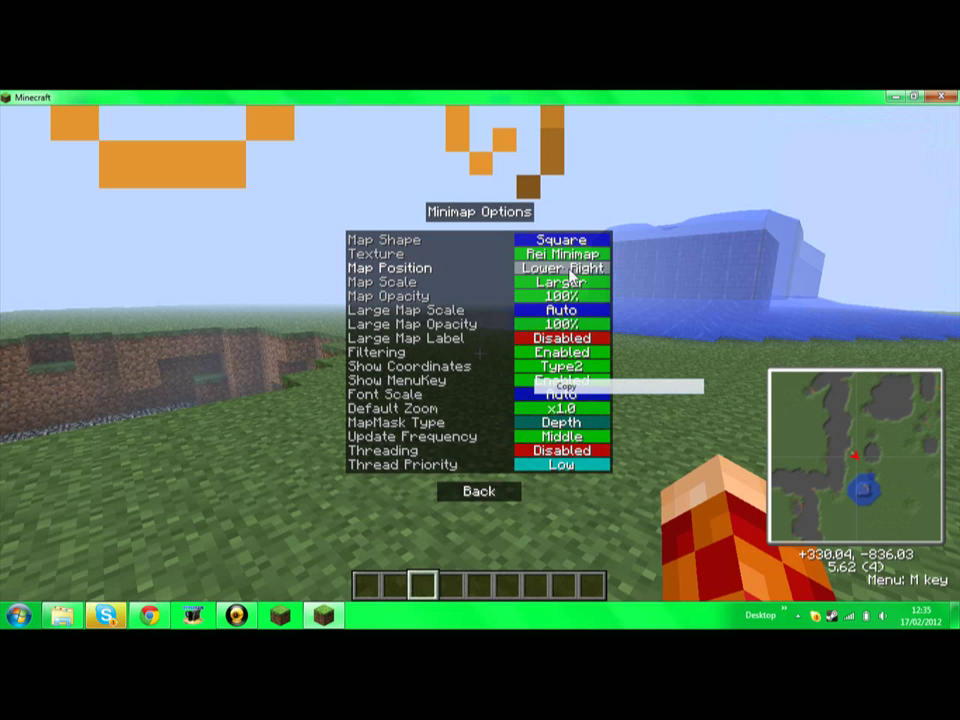
left_click(570, 270)
left_click(570, 270)
left_click(570, 270)
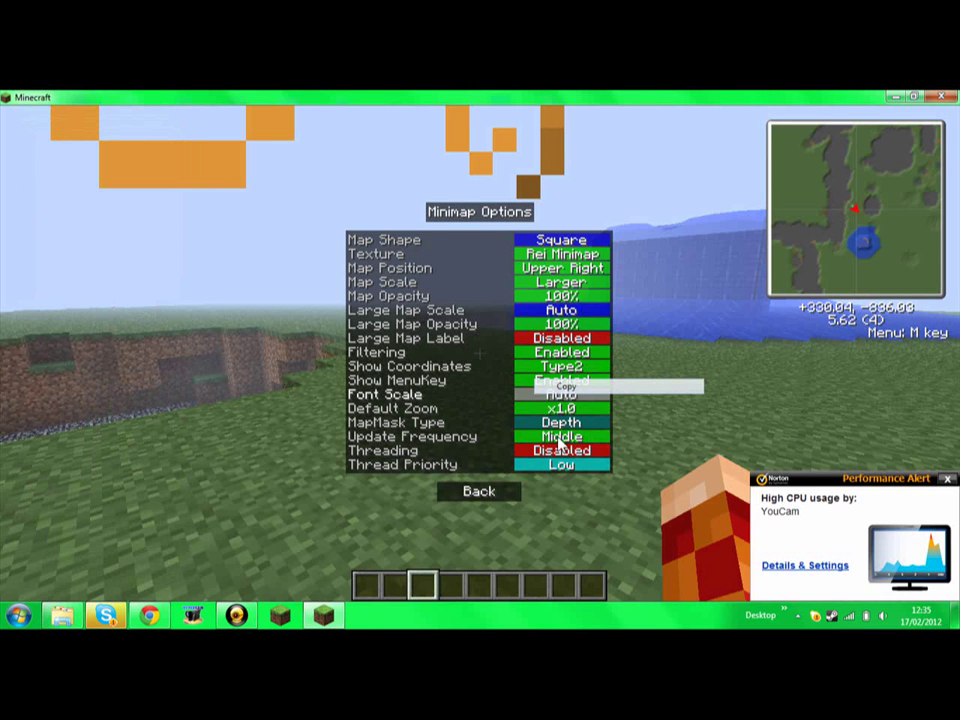
- Cycle Show Coordinates through Disabled and Type1 back to Type2
left_click(556, 367)
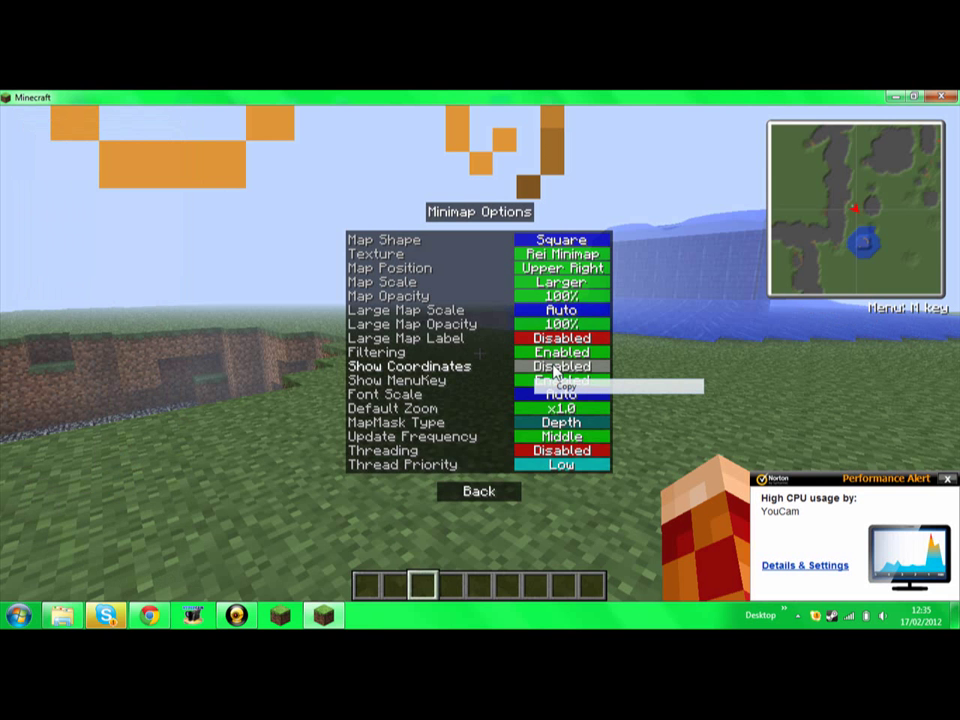
left_click(556, 367)
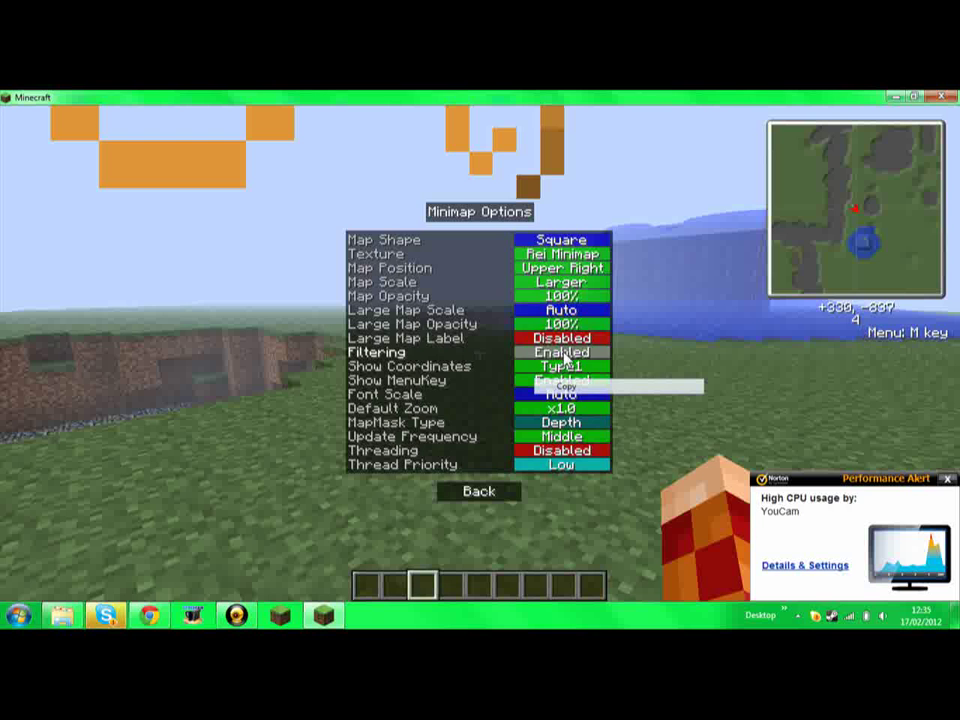
left_click(564, 368)
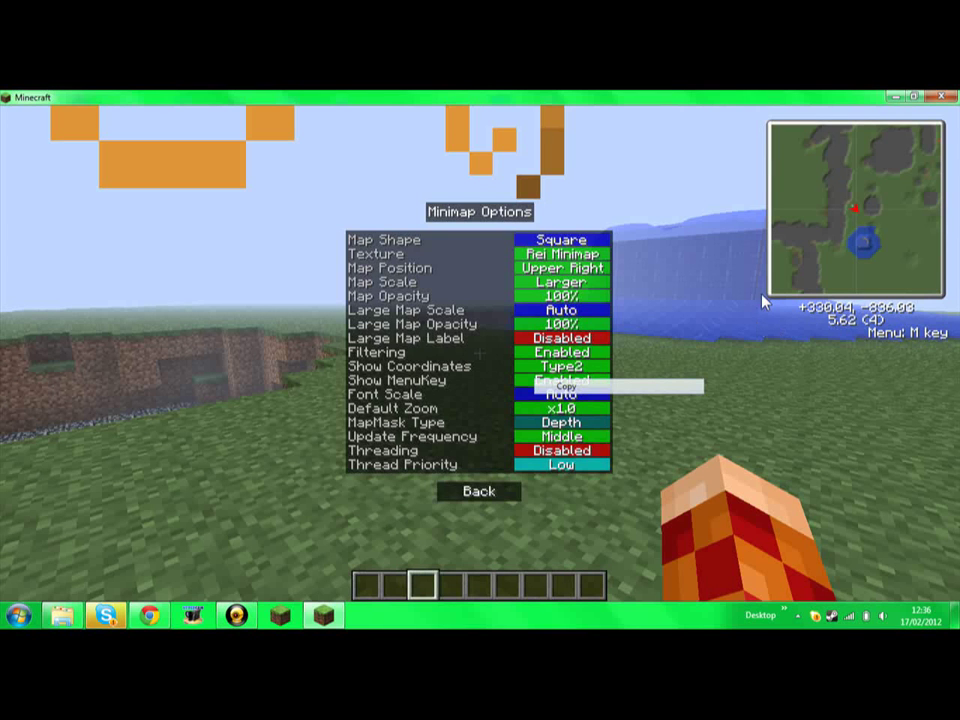
- Leave the Minimap Options, view the Waypoints list and the Key Config screen, and exit the minimap menu to the game
left_click(468, 495)
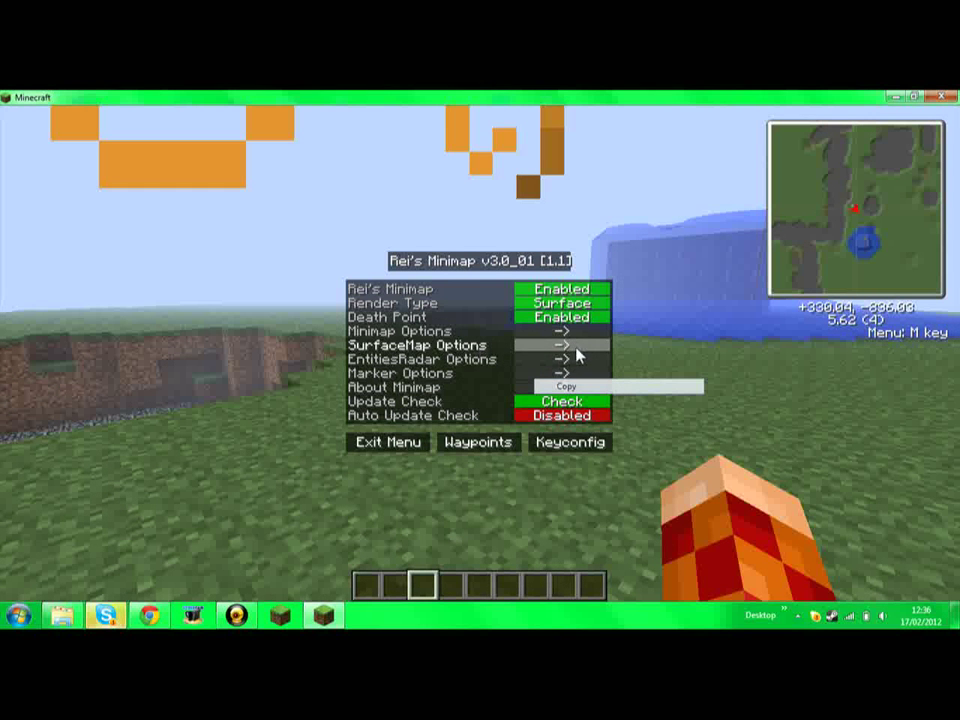
left_click(494, 446)
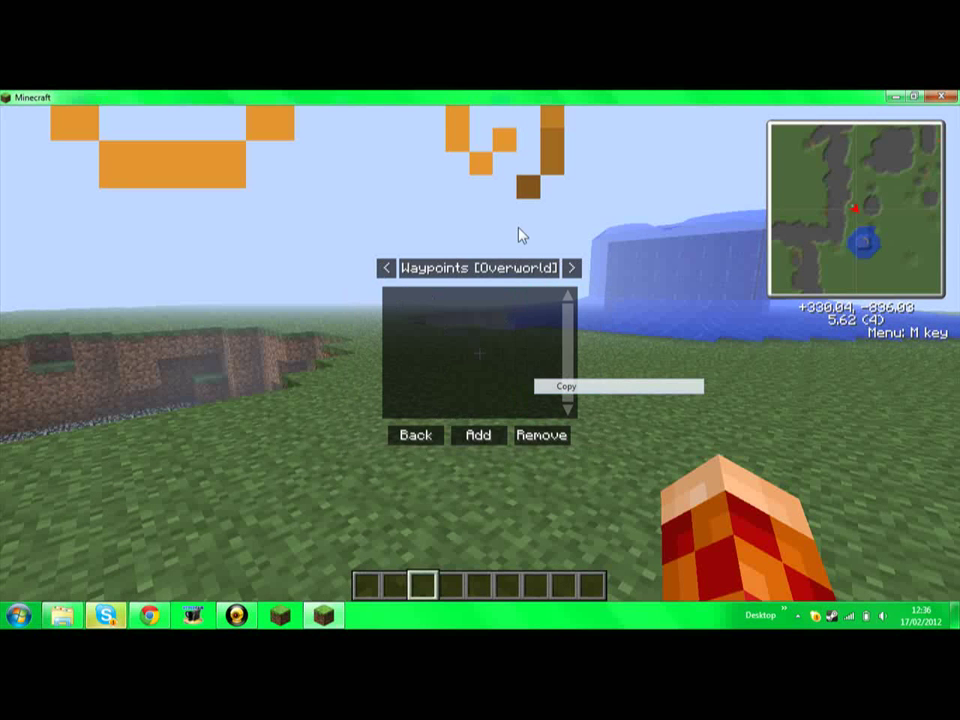
left_click(427, 435)
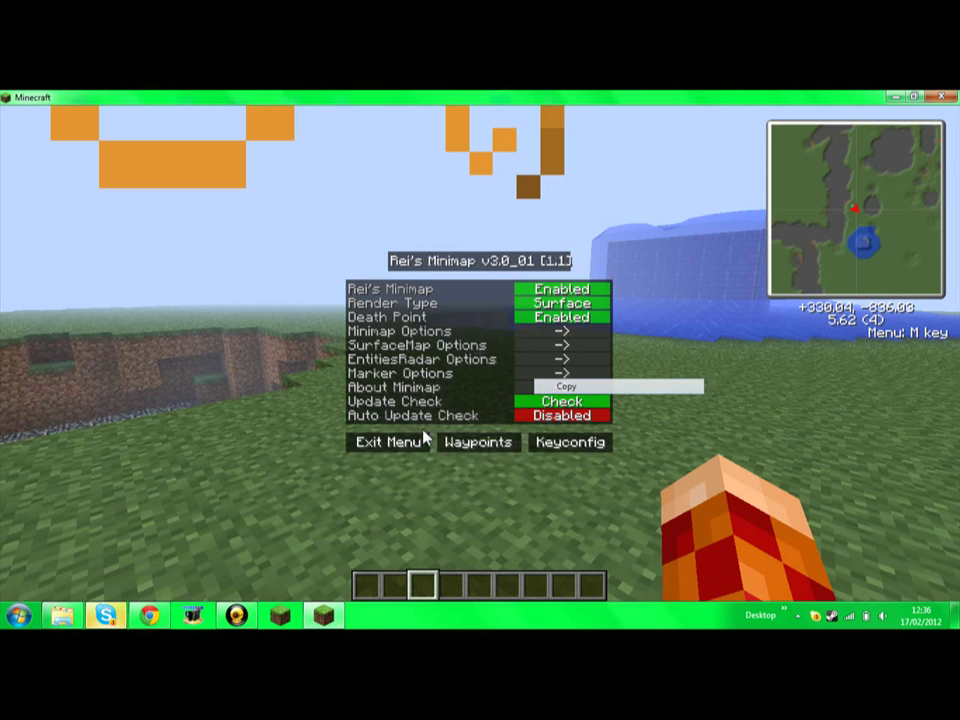
left_click(574, 446)
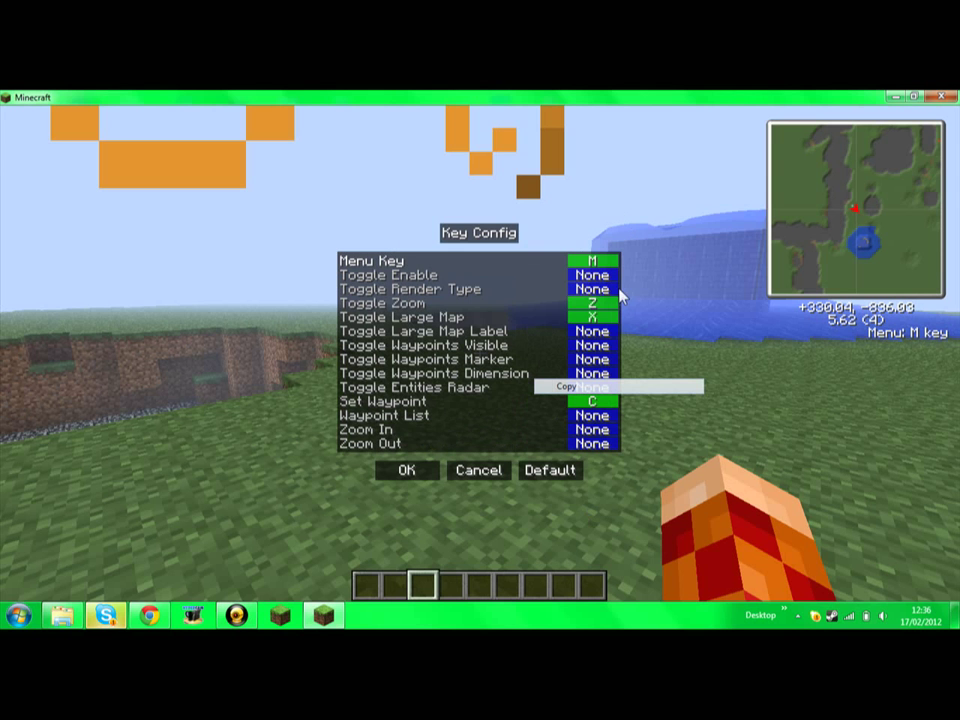
left_click(412, 476)
left_click(405, 447)
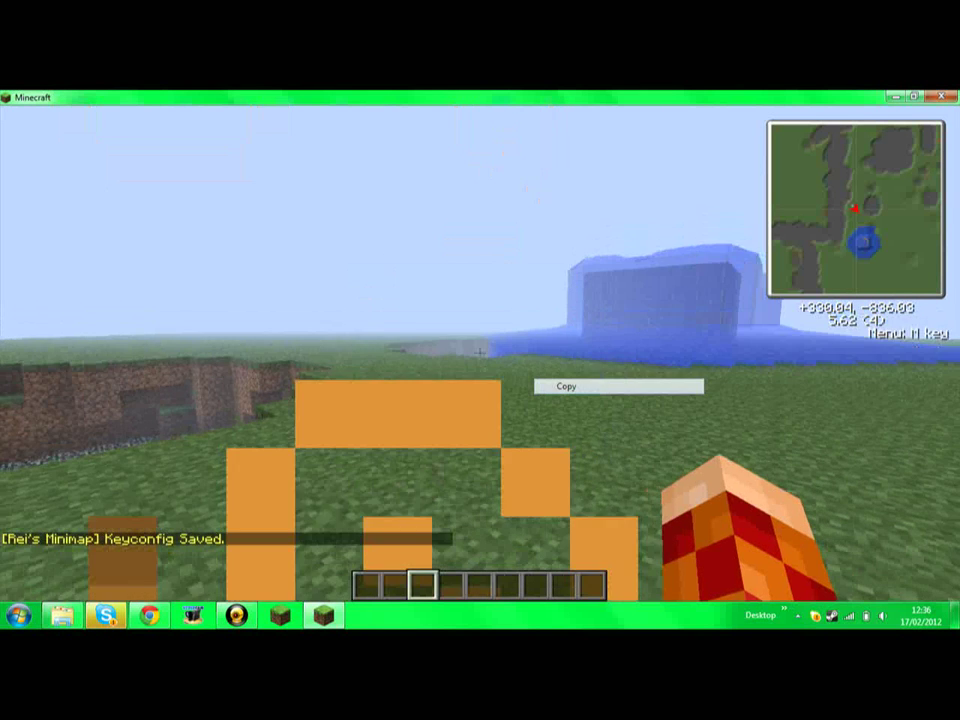
- Display the large map, fly over the terrain to watch the position on it, and switch back to the minimap
key("x")
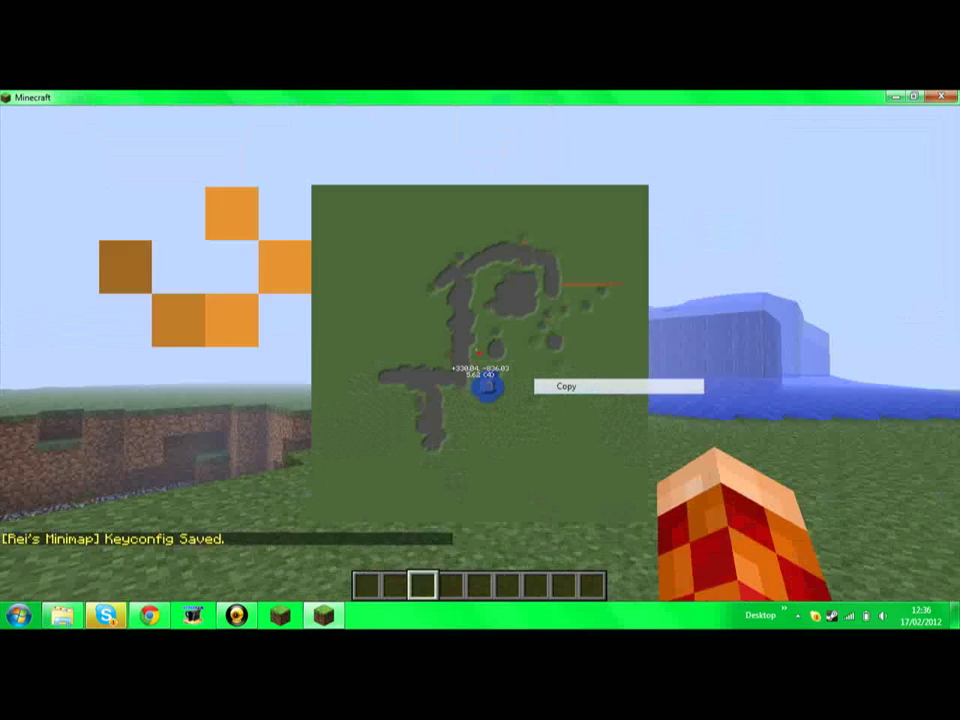
key("space")
key("space")
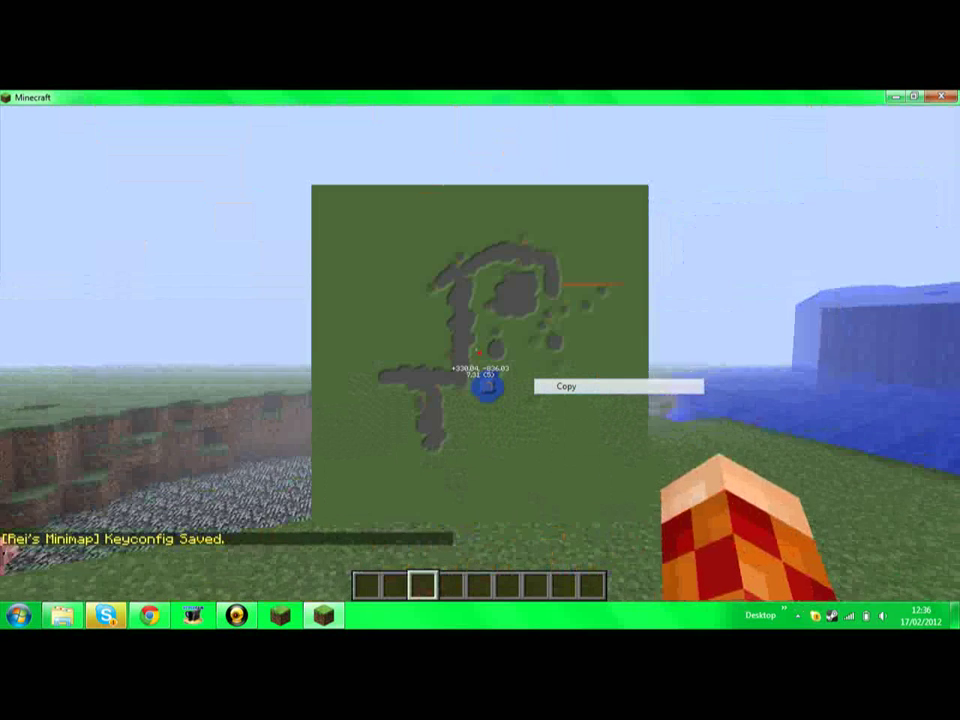
key("space")
key("w")
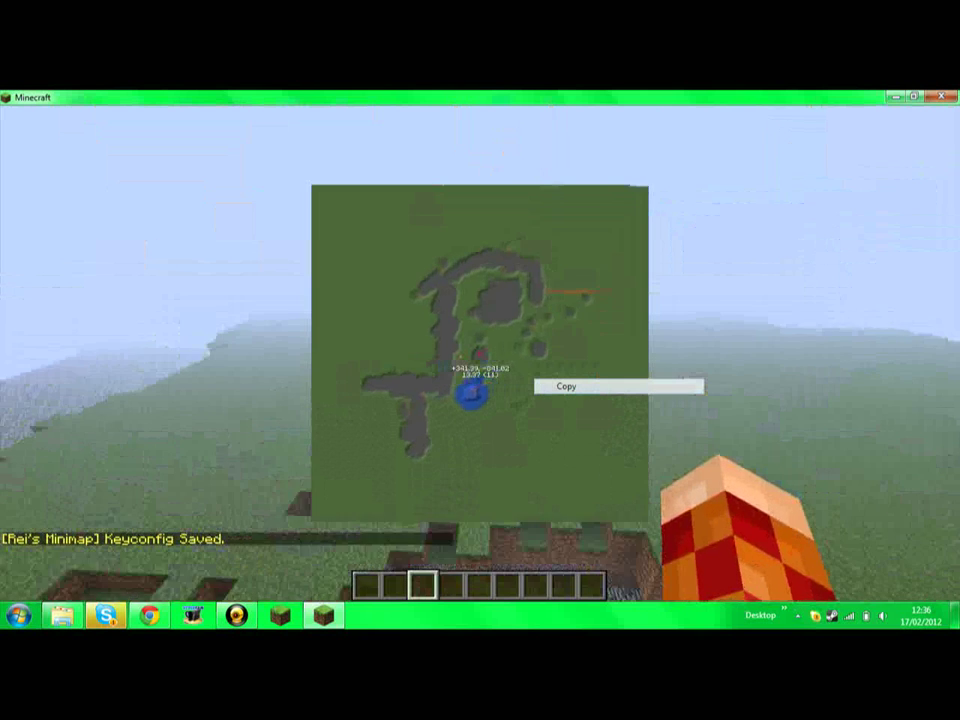
key("w")
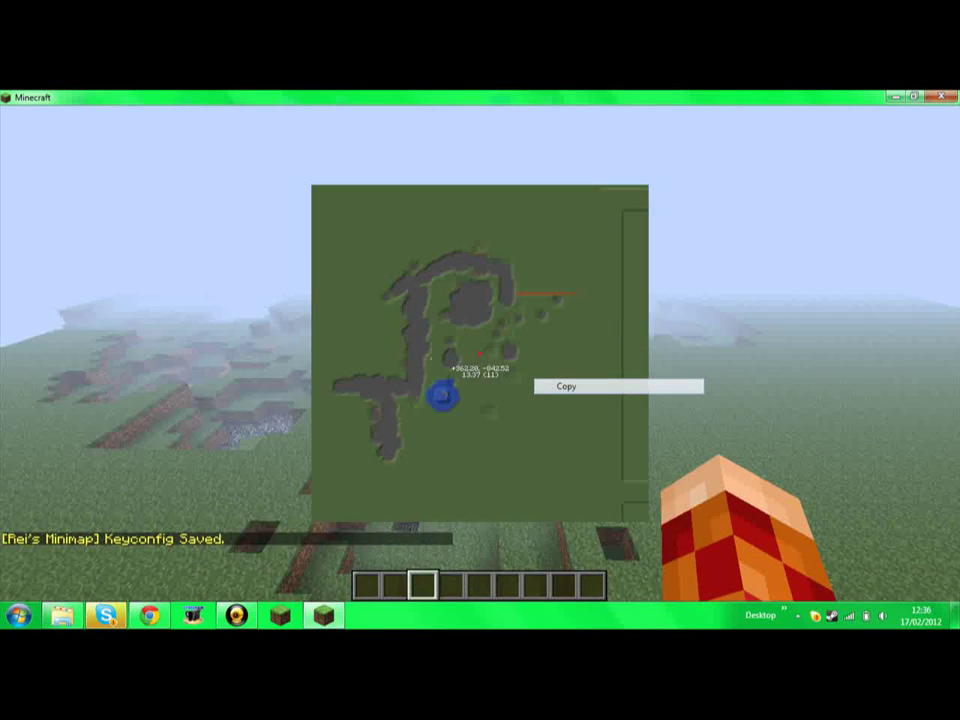
key("w")
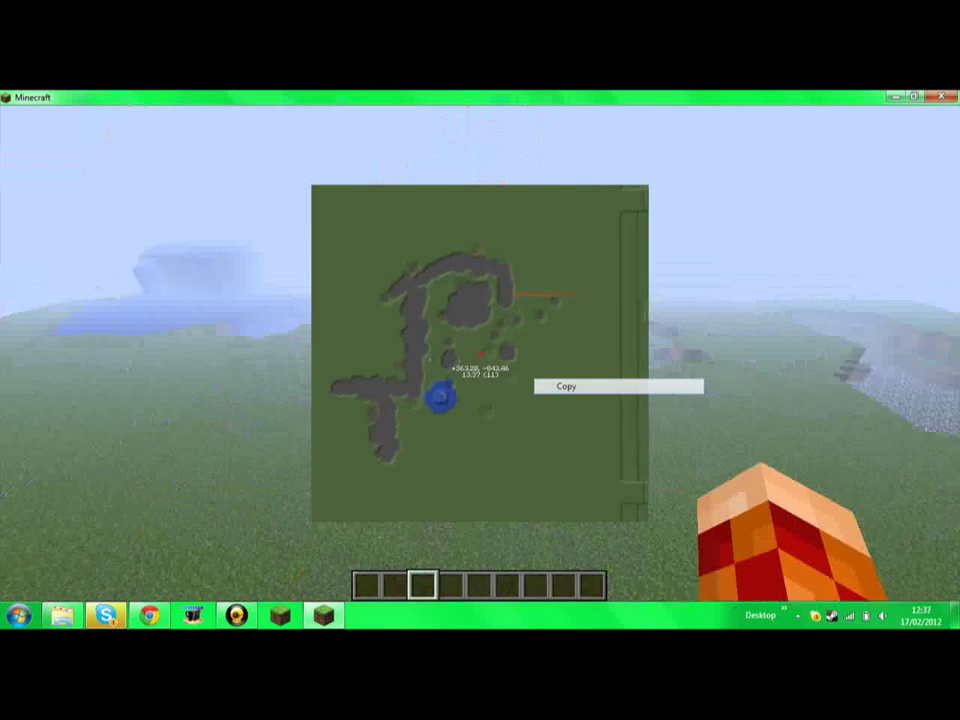
key("w")
key("shift")
key("x")
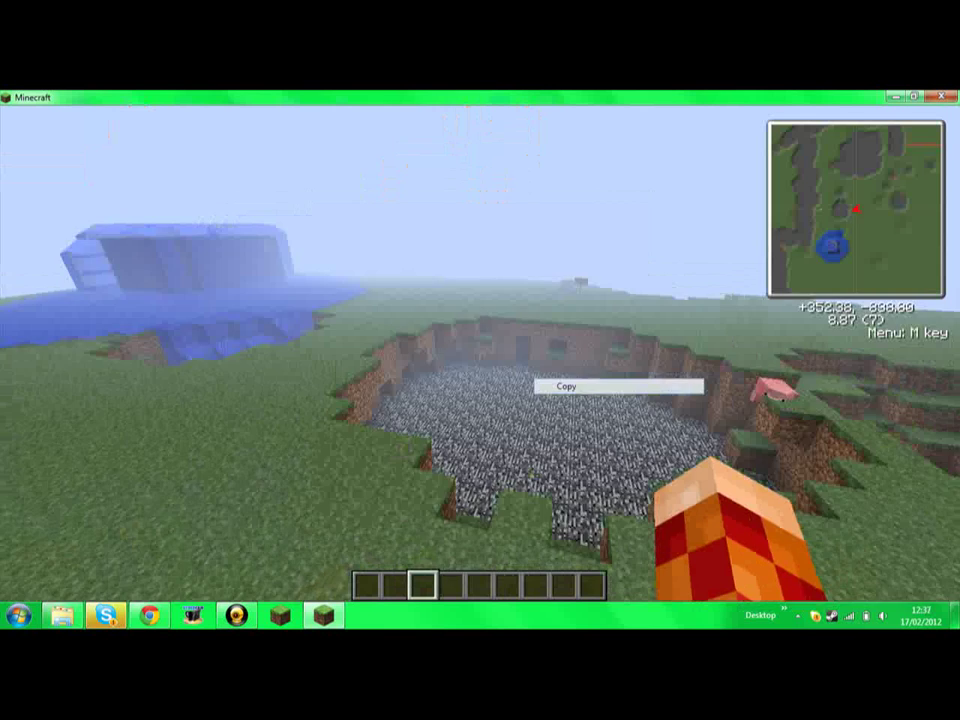
- Fly back across the pit and land on the grass facing the water-covered building
key("w")
key("shift")
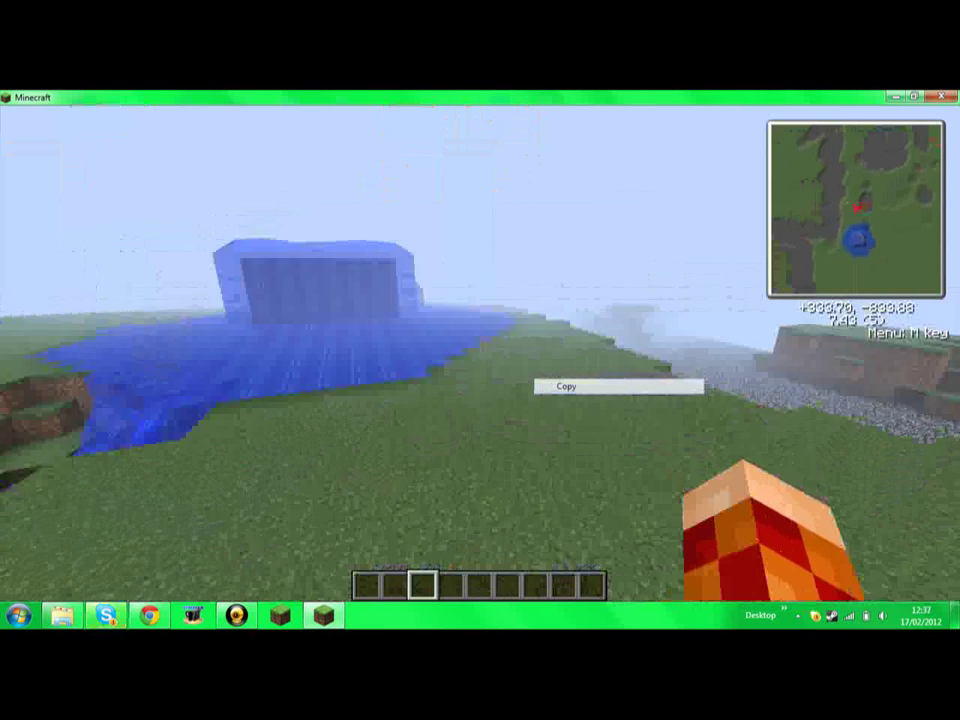
key("w")
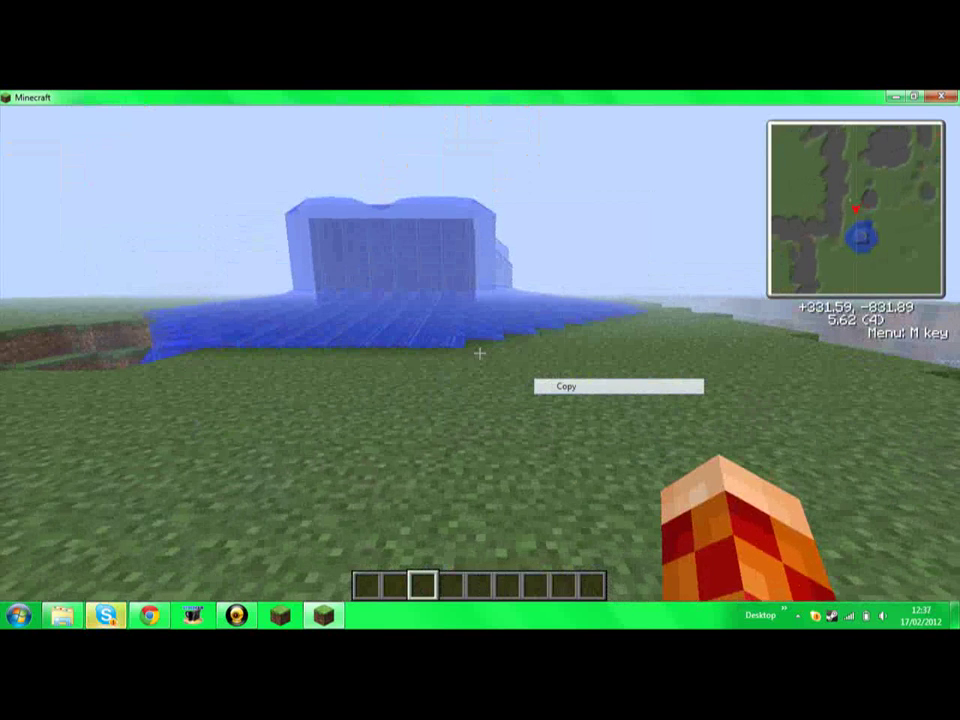